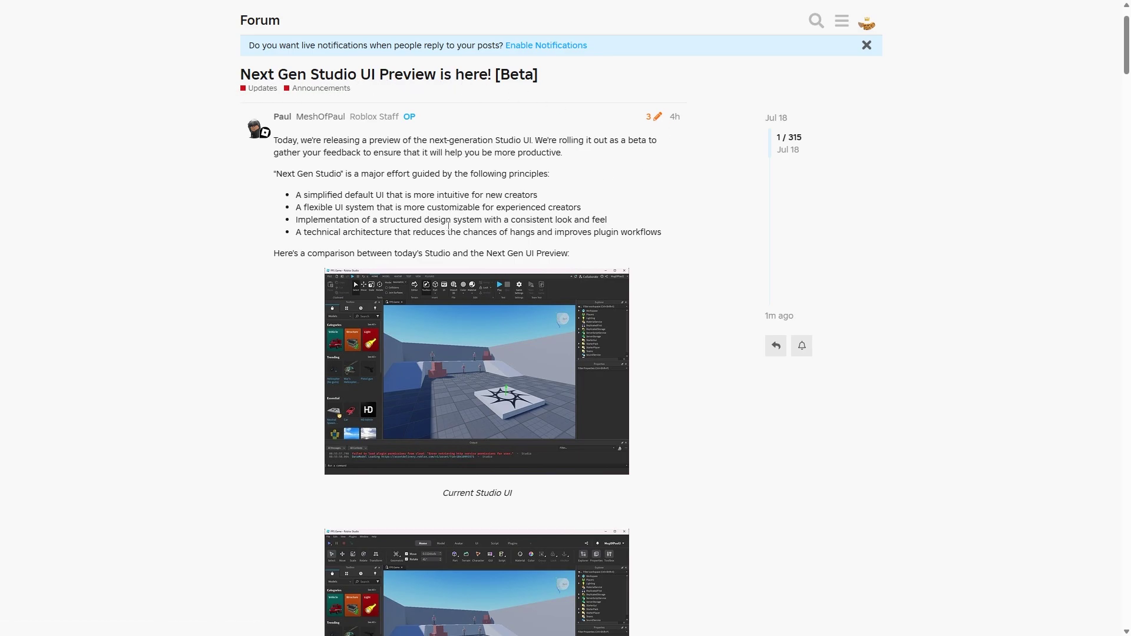
# Highlight the comparison sentence and view the Current Studio UI screenshot full-size
pyautogui.moveTo(274, 254); pyautogui.dragTo(468, 252)
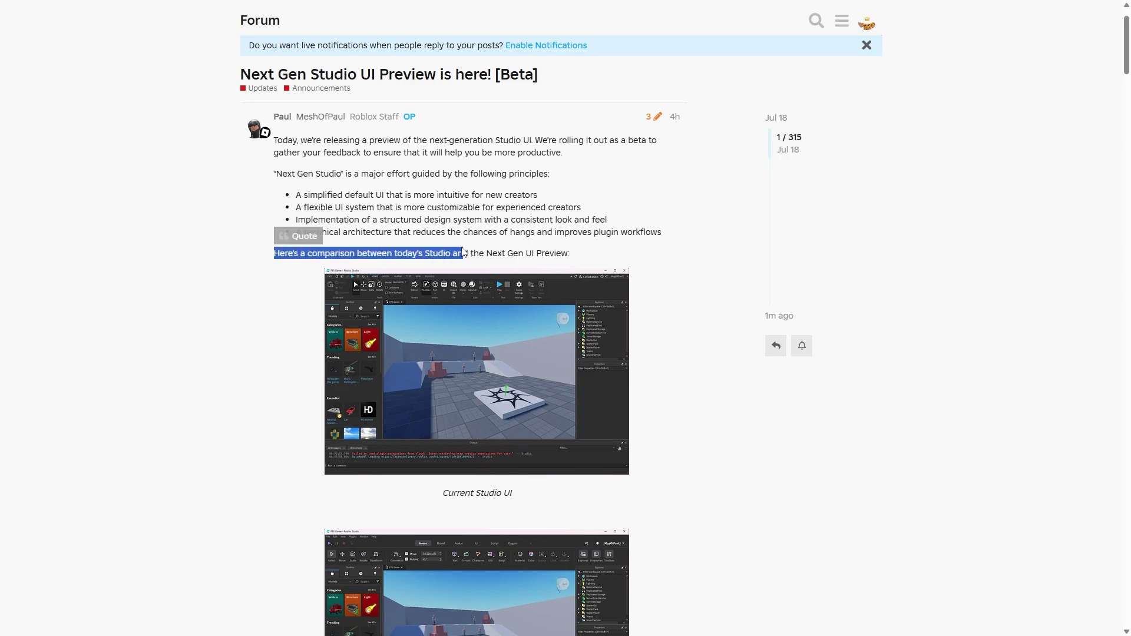
pyautogui.click(463, 252)
pyautogui.moveTo(273, 253); pyautogui.dragTo(445, 250)
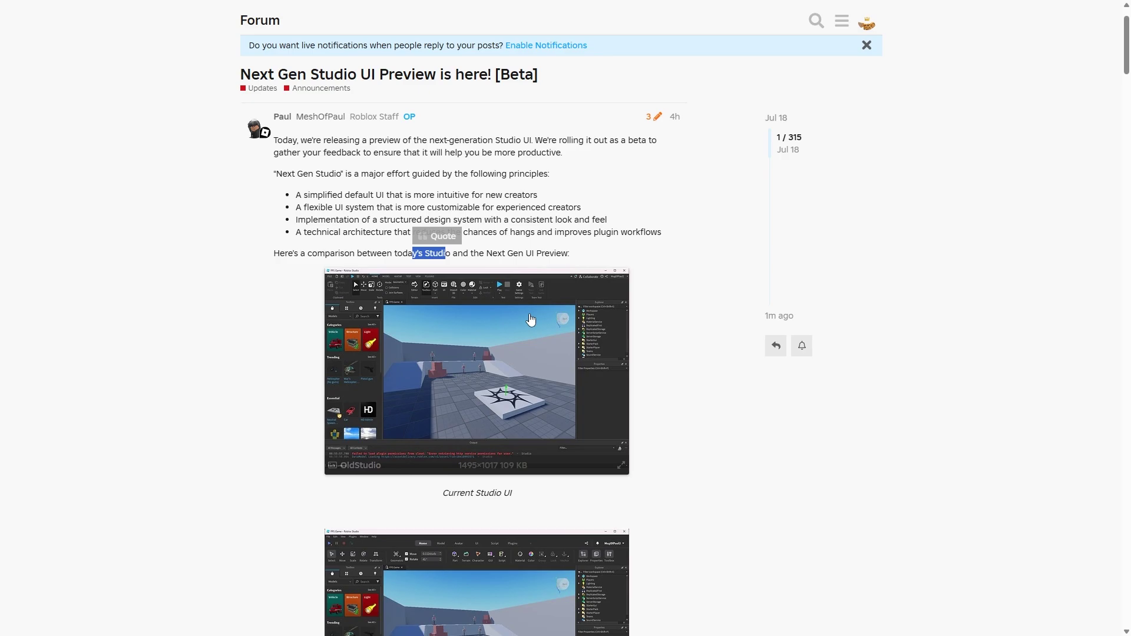
pyautogui.click(466, 283)
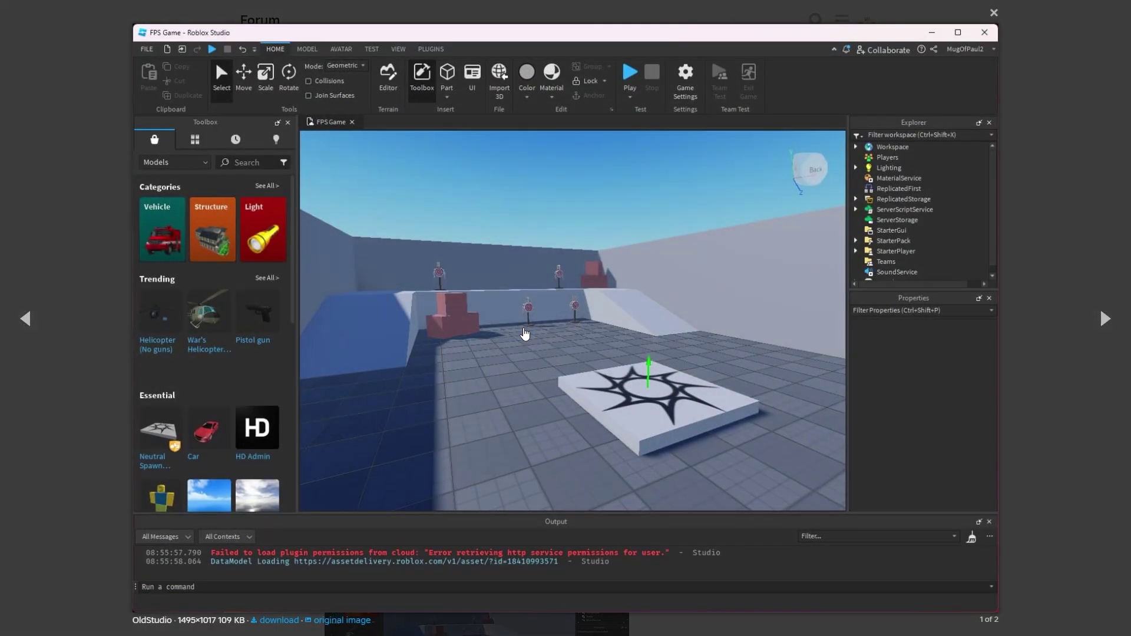
pyautogui.click(1086, 237)
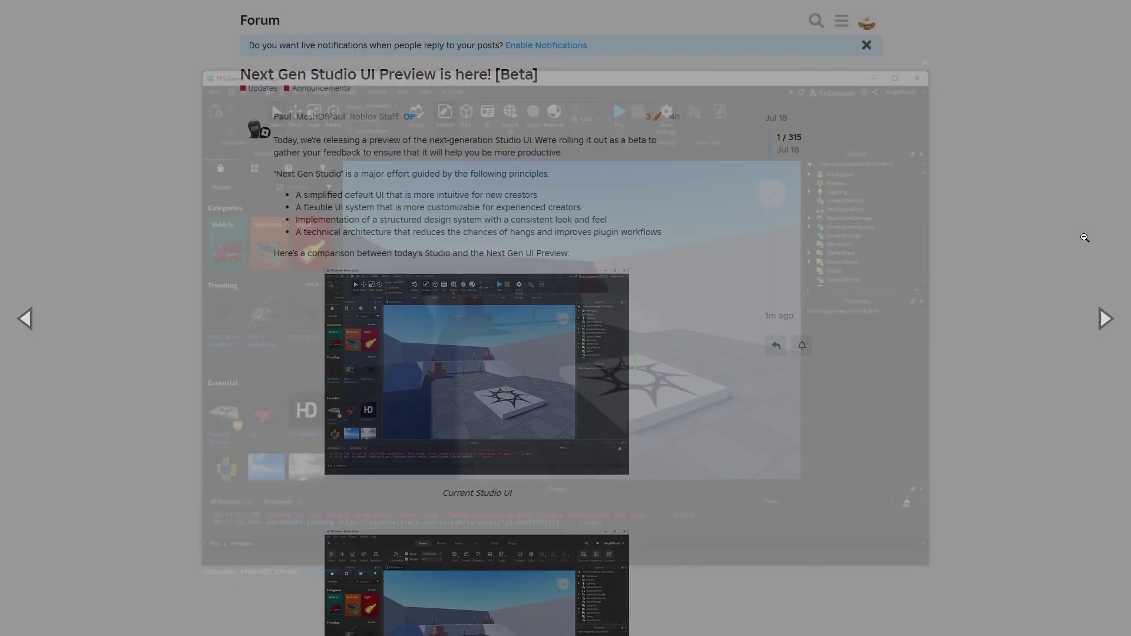
# View the Next Gen Studio UI screenshot full-size, then return to the post
pyautogui.scroll(-5, 457, 384)
pyautogui.click(458, 384)
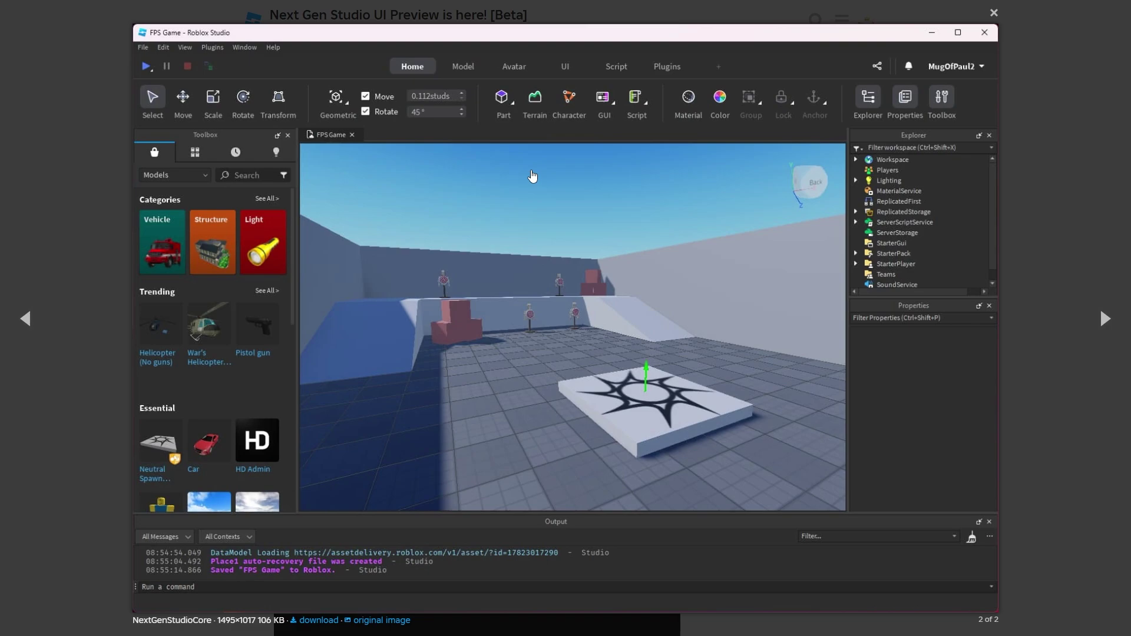
pyautogui.click(1091, 110)
# Highlight the Noteworthy Release heading and the first feature bullets while reading
pyautogui.scroll(-2, 598, 382)
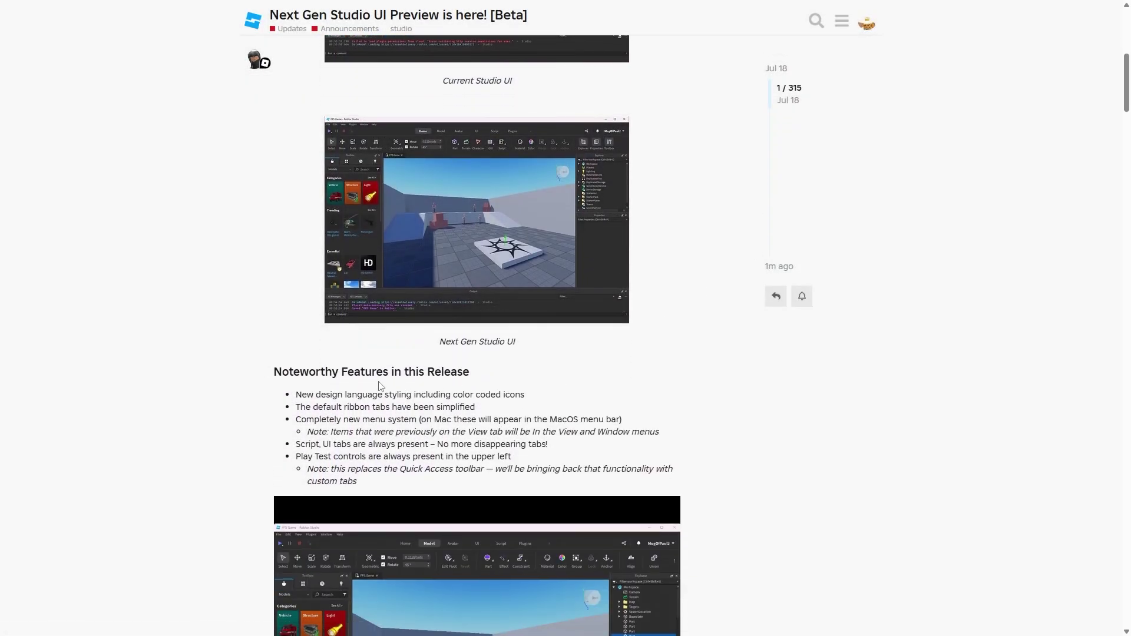
pyautogui.doubleClick(279, 372)
pyautogui.click(432, 371)
pyautogui.doubleClick(432, 371)
pyautogui.moveTo(306, 395); pyautogui.dragTo(492, 398)
pyautogui.click(493, 403)
pyautogui.moveTo(405, 406); pyautogui.dragTo(471, 407)
# Recheck the Next Gen screenshot enlarged and highlight the new menu system bullet
pyautogui.click(507, 281)
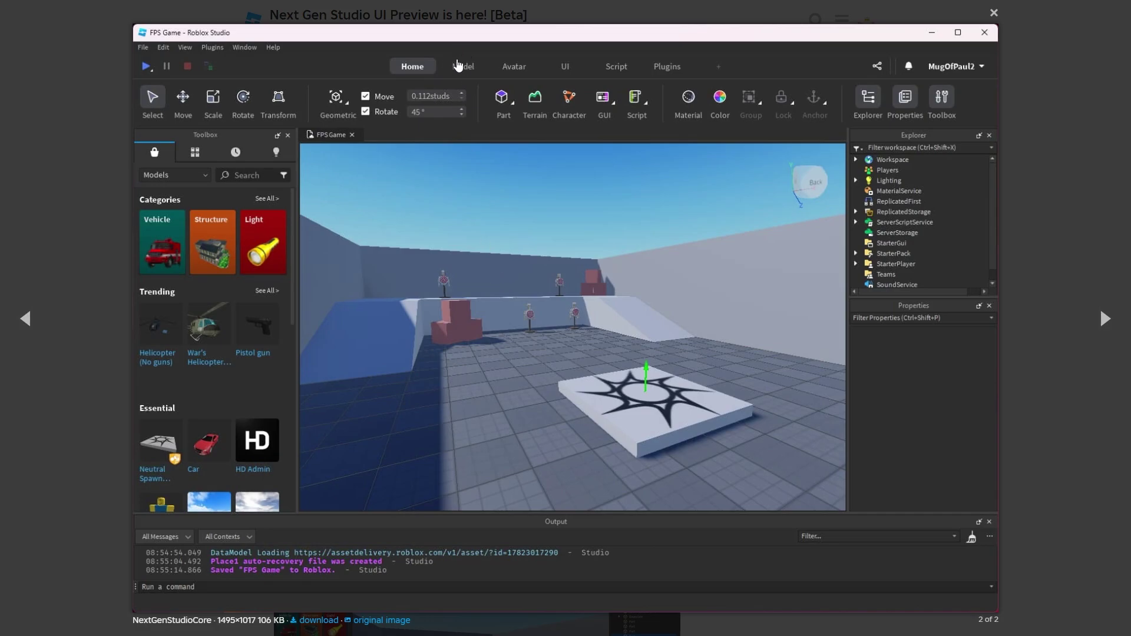
pyautogui.click(764, 78)
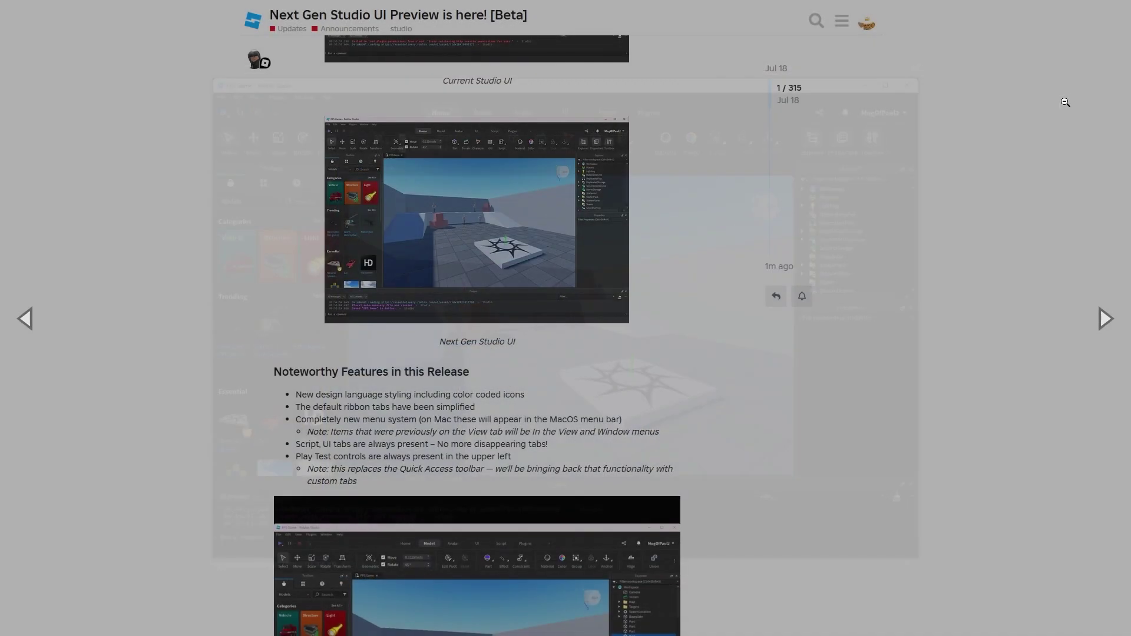
pyautogui.moveTo(323, 420); pyautogui.dragTo(354, 396)
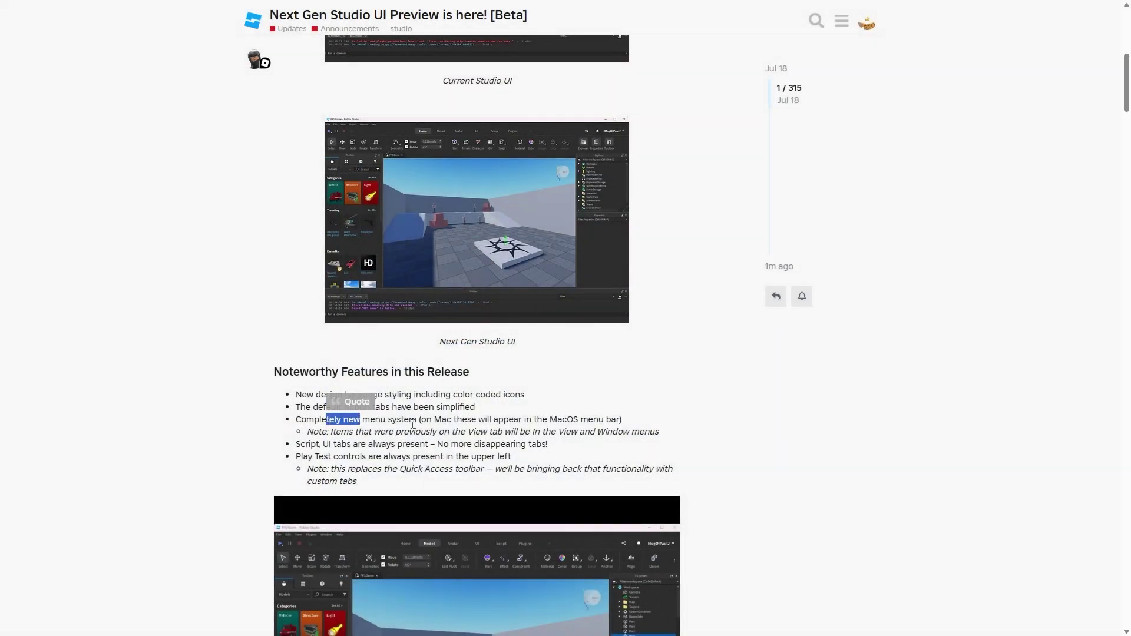
pyautogui.click(417, 419)
pyautogui.moveTo(493, 416); pyautogui.dragTo(589, 419)
pyautogui.doubleClick(593, 420)
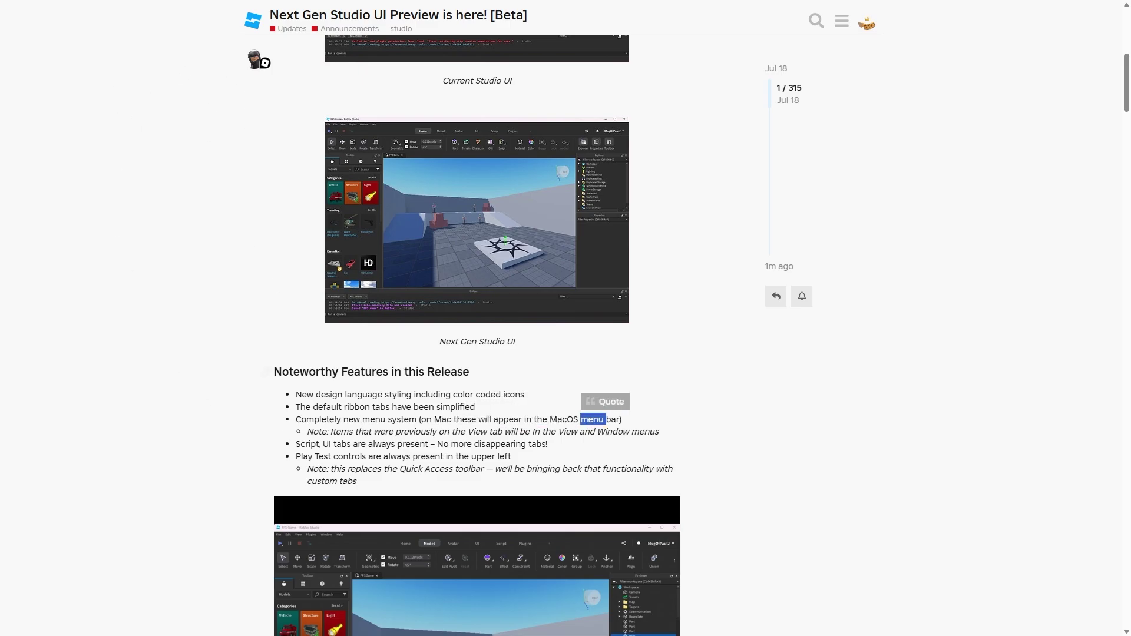
# Highlight the View tab, Script and UI tabs, and Play Test bullets, then recheck the screenshot
pyautogui.moveTo(328, 433); pyautogui.dragTo(632, 434)
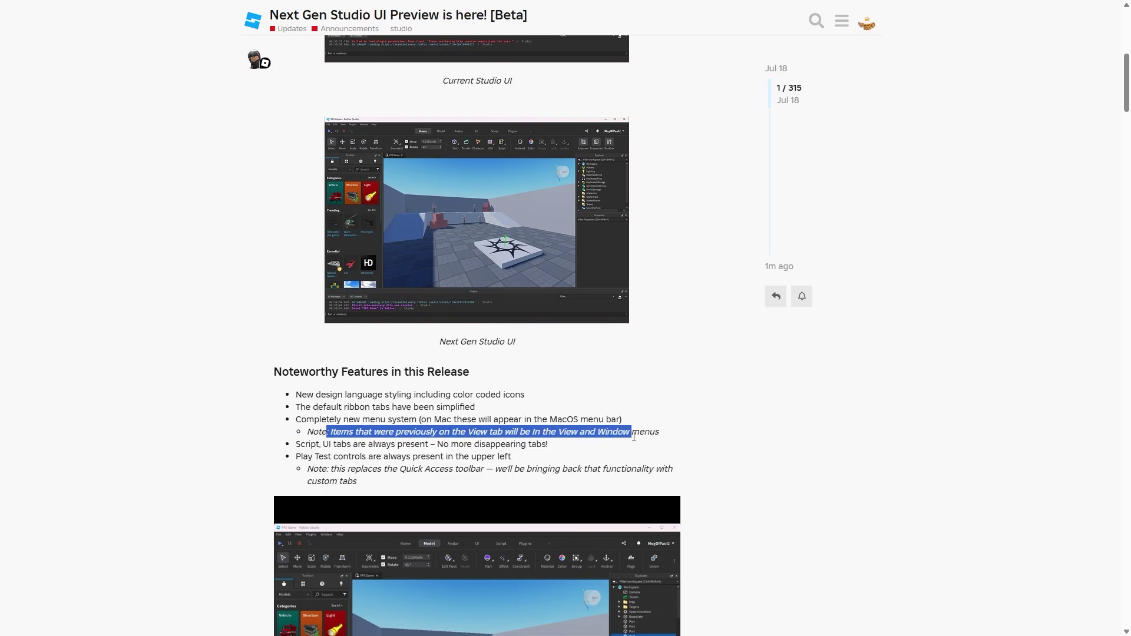
pyautogui.click(670, 438)
pyautogui.moveTo(326, 442); pyautogui.dragTo(536, 445)
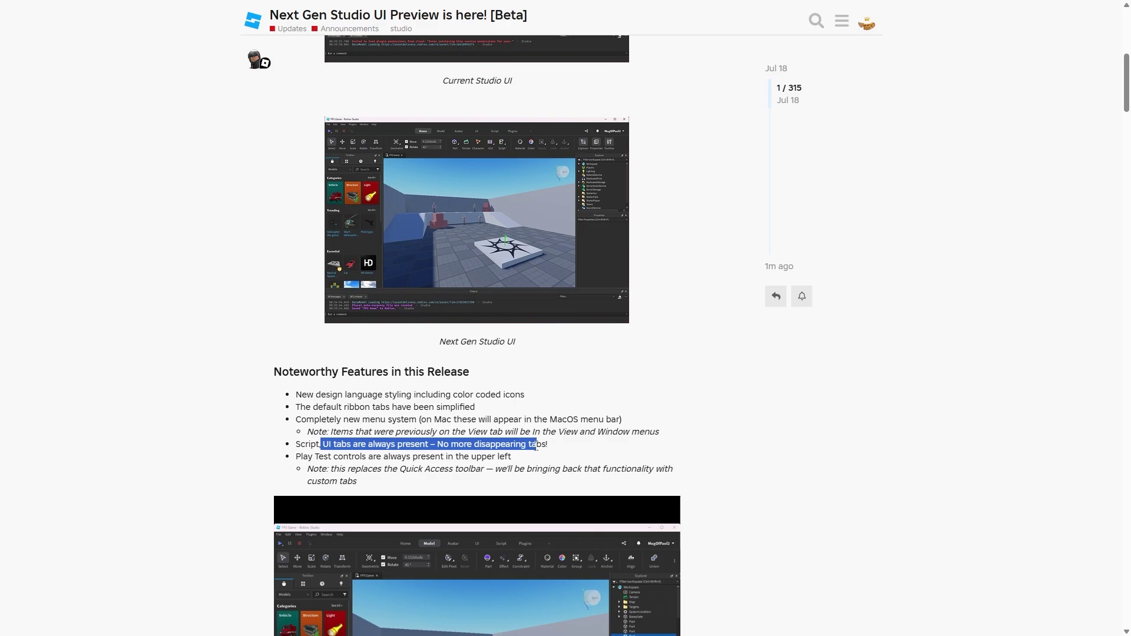
pyautogui.scroll(-3, 443, 481)
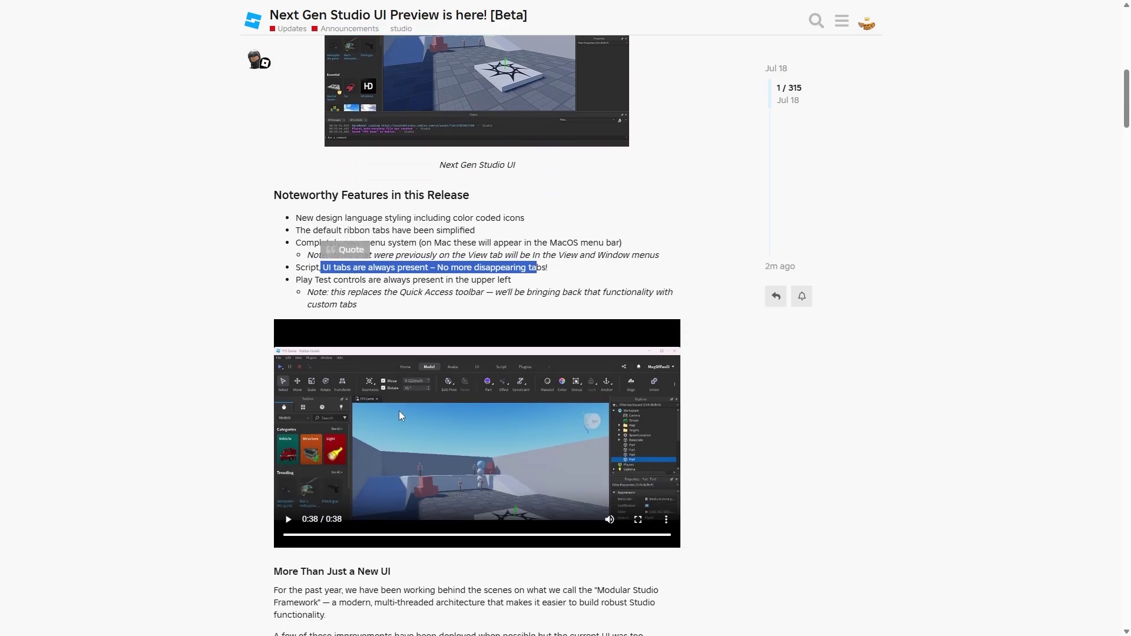
pyautogui.moveTo(308, 280); pyautogui.dragTo(448, 280)
pyautogui.scroll(1, 378, 198)
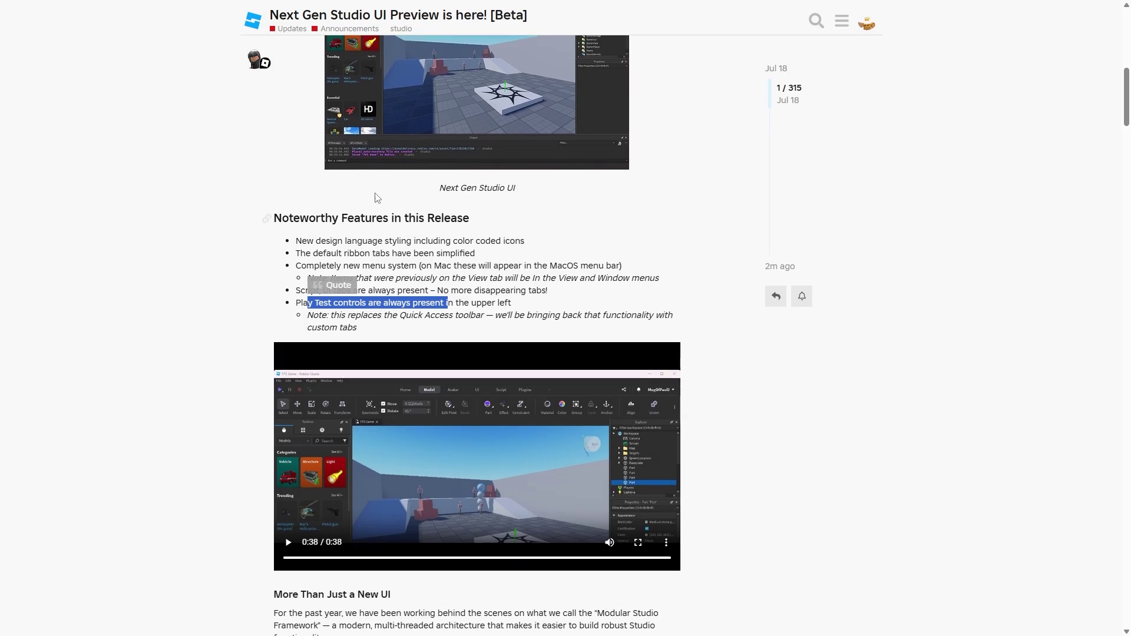
pyautogui.click(378, 198)
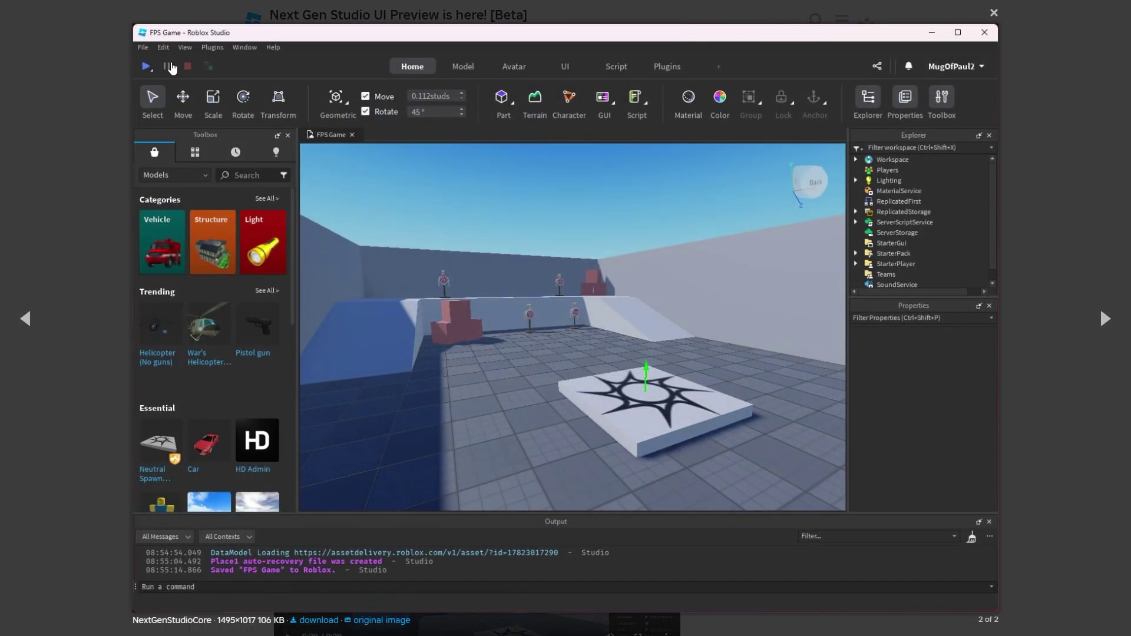
pyautogui.click(85, 110)
pyautogui.scroll(-4, 353, 383)
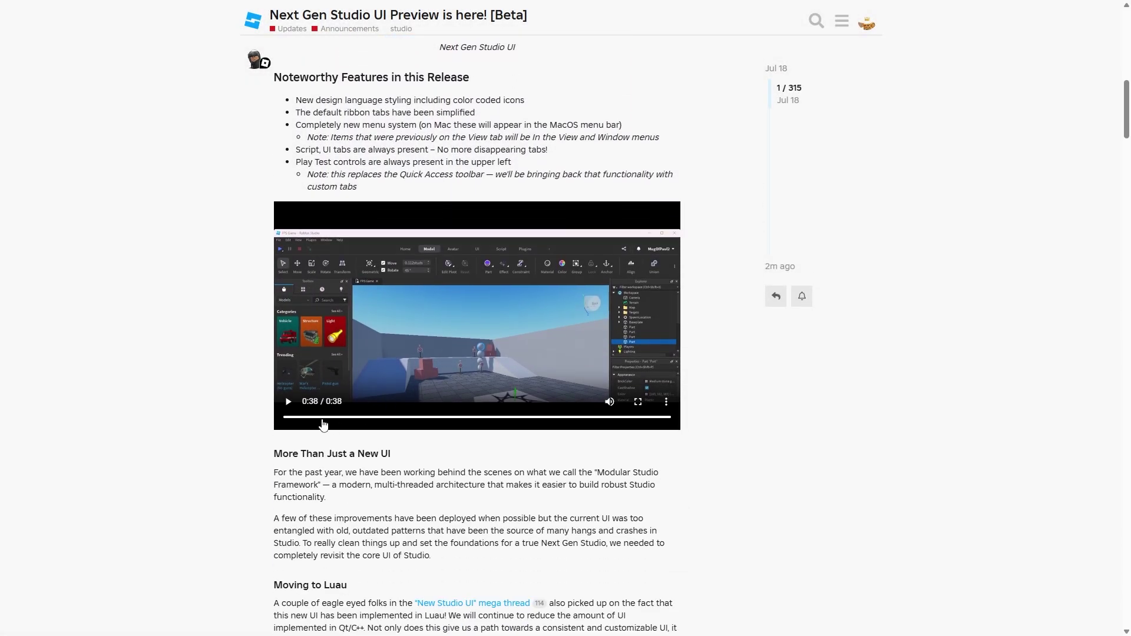
# Replay the demo video full screen, seek to about 0:20, pause it and exit full screen
pyautogui.click(288, 401)
pyautogui.click(638, 402)
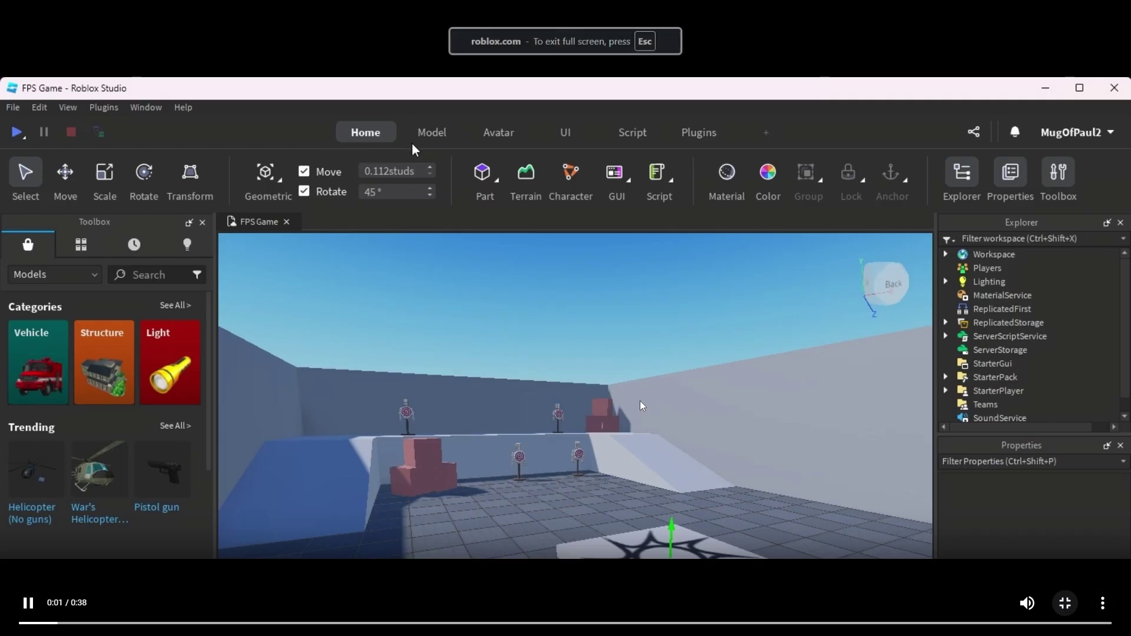
pyautogui.click(413, 623)
pyautogui.click(593, 623)
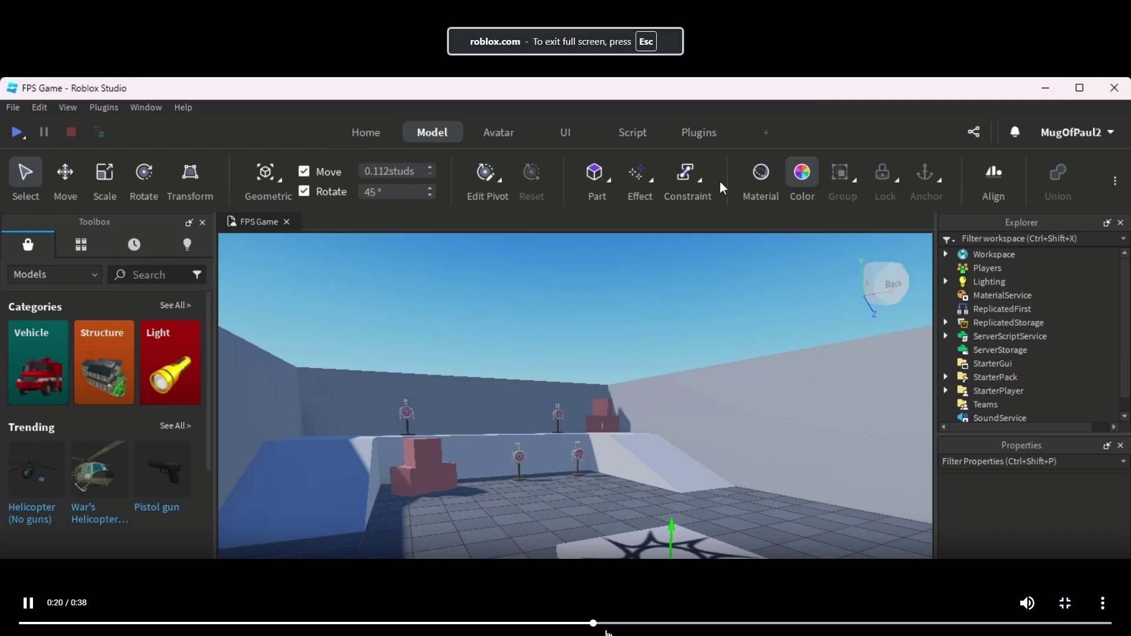
pyautogui.click(1065, 603)
pyautogui.click(570, 339)
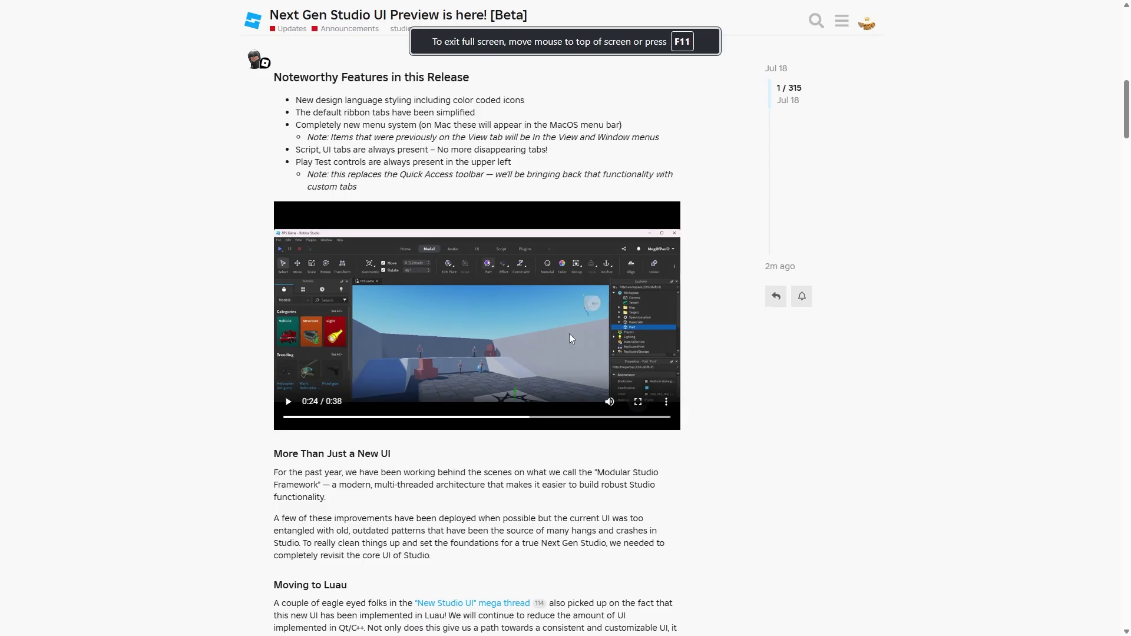
pyautogui.scroll(-2, 316, 383)
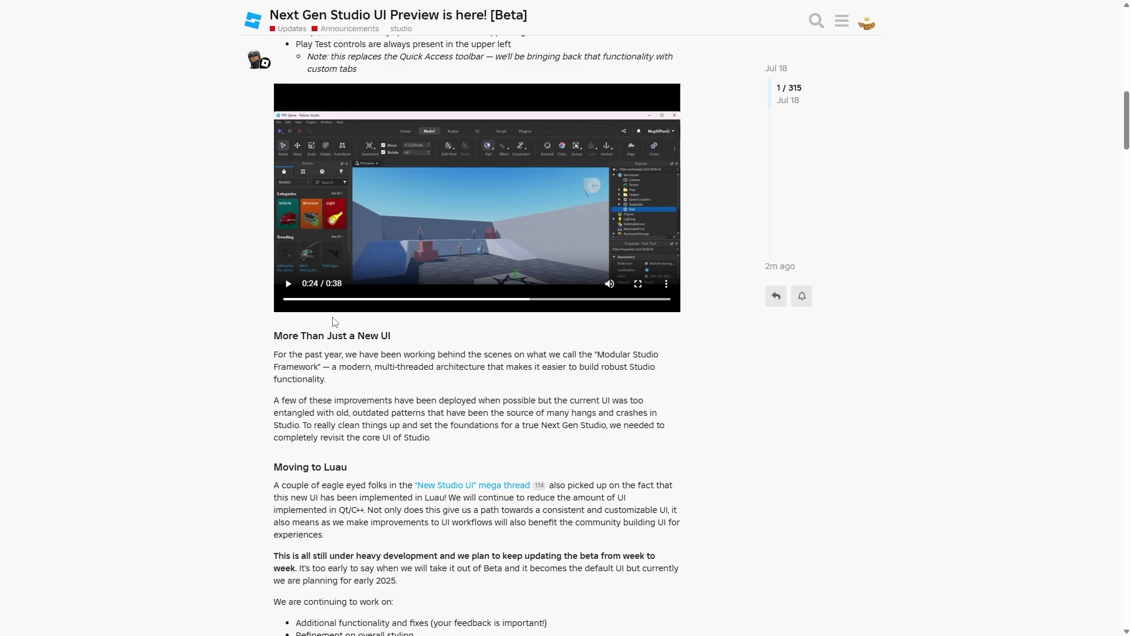
# Highlight passages in the Luau section, including the Qt/C++ fragment and consistent UI line
pyautogui.scroll(-2, 335, 322)
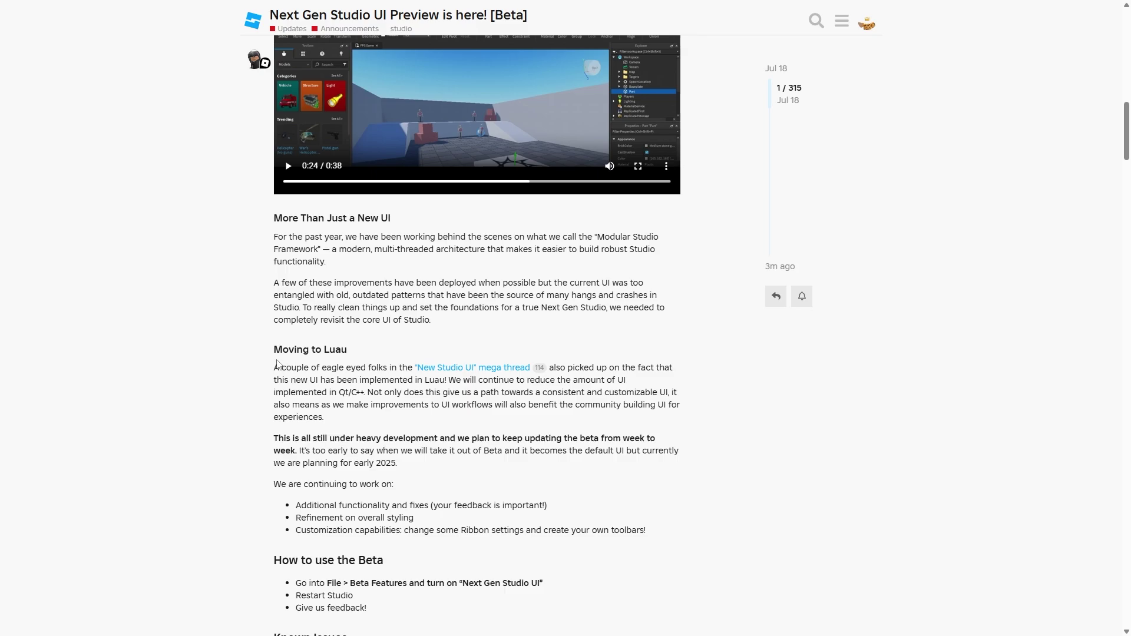
pyautogui.moveTo(321, 350); pyautogui.dragTo(376, 362)
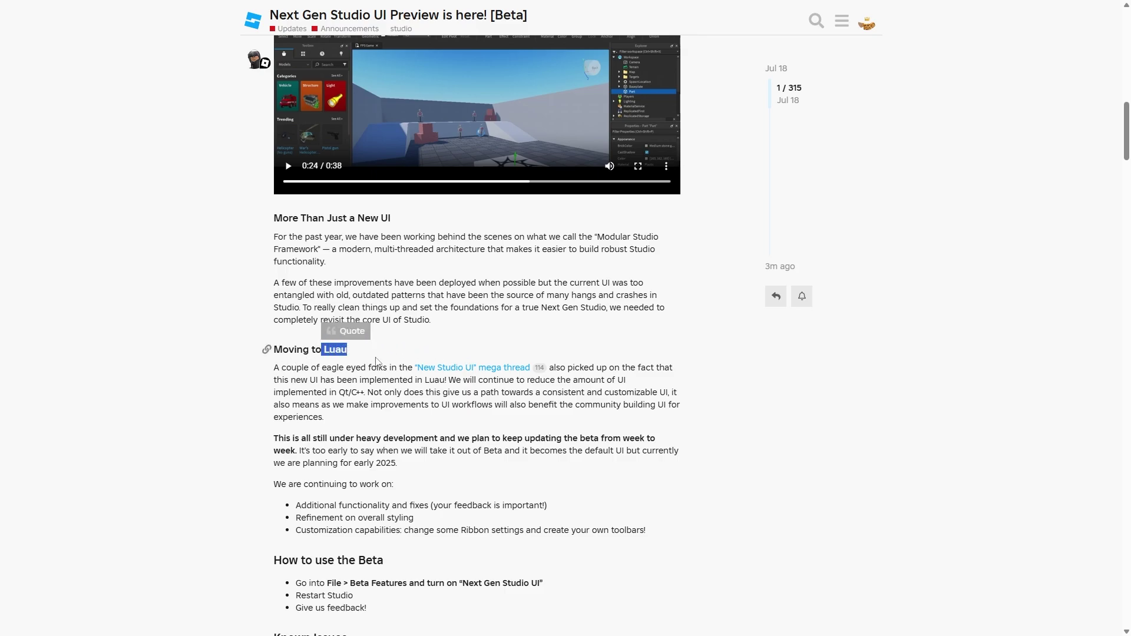
pyautogui.click(376, 361)
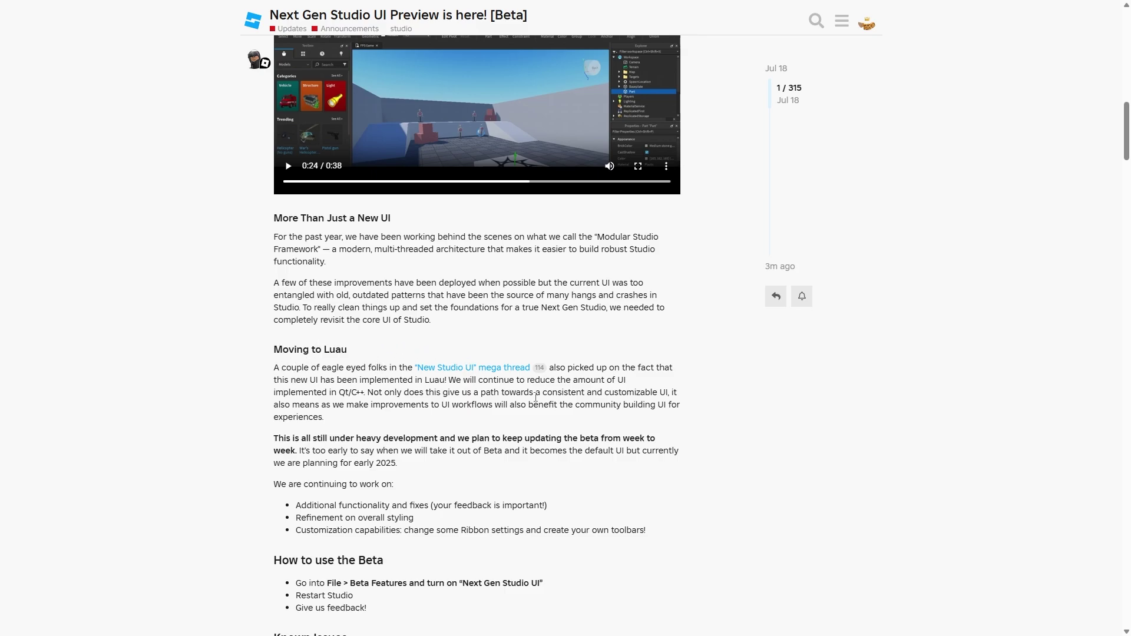
pyautogui.moveTo(500, 392); pyautogui.dragTo(625, 384)
pyautogui.moveTo(283, 393); pyautogui.dragTo(405, 394)
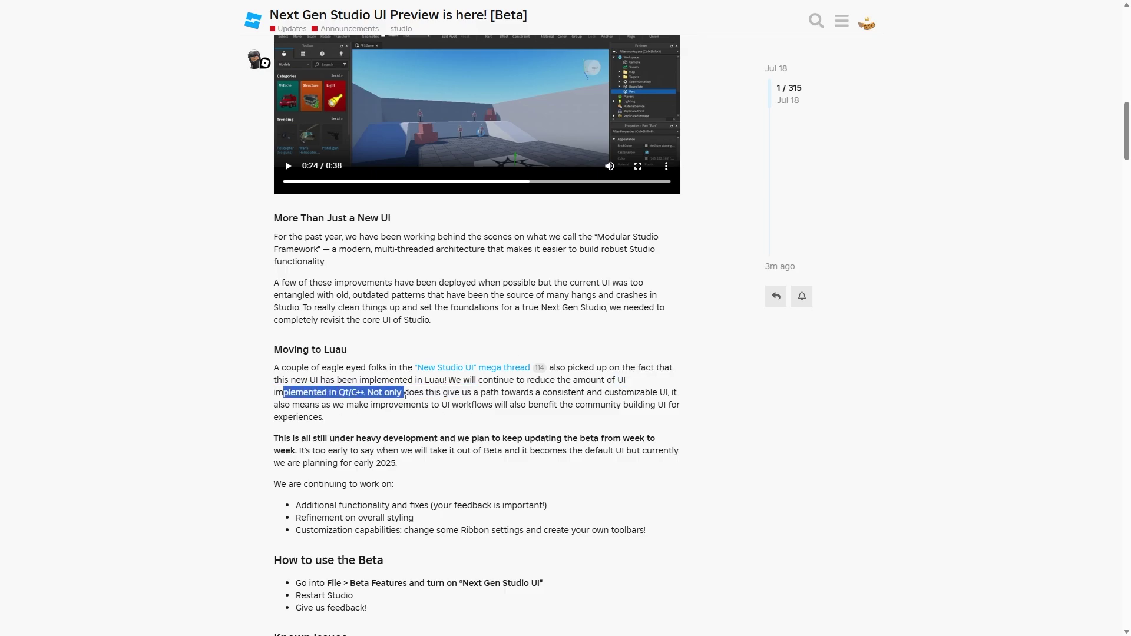
pyautogui.click(414, 417)
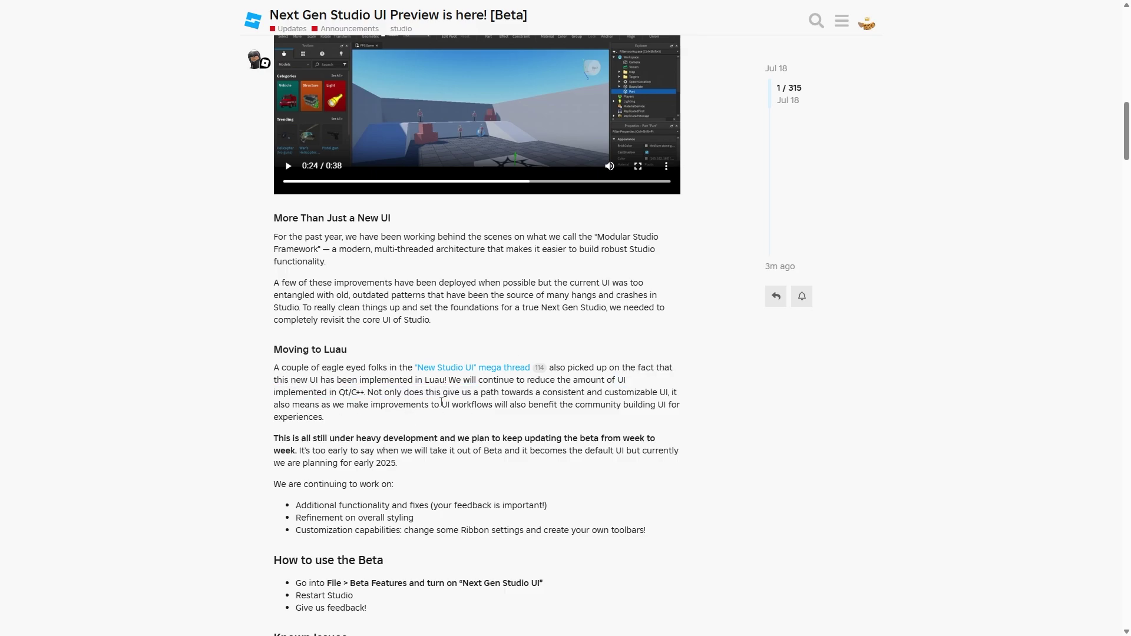
pyautogui.moveTo(394, 392); pyautogui.dragTo(640, 392)
pyautogui.click(567, 393)
pyautogui.click(668, 393)
# Highlight the UI workflow improvements phrase and the heavy development paragraph while scrolling on
pyautogui.moveTo(319, 405); pyautogui.dragTo(458, 406)
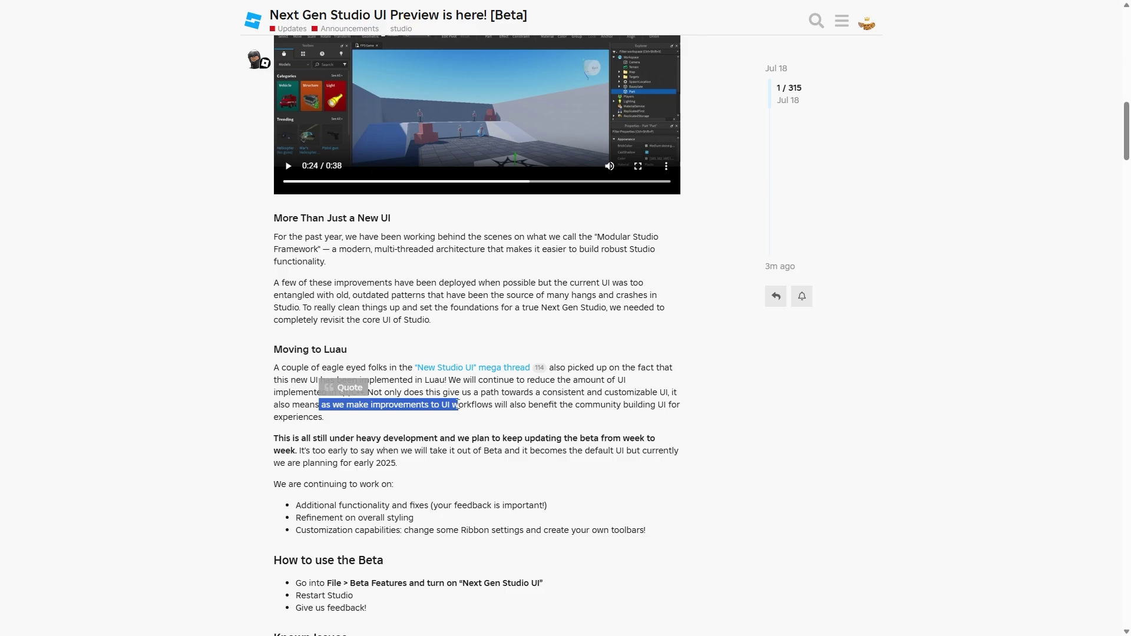
pyautogui.click(670, 422)
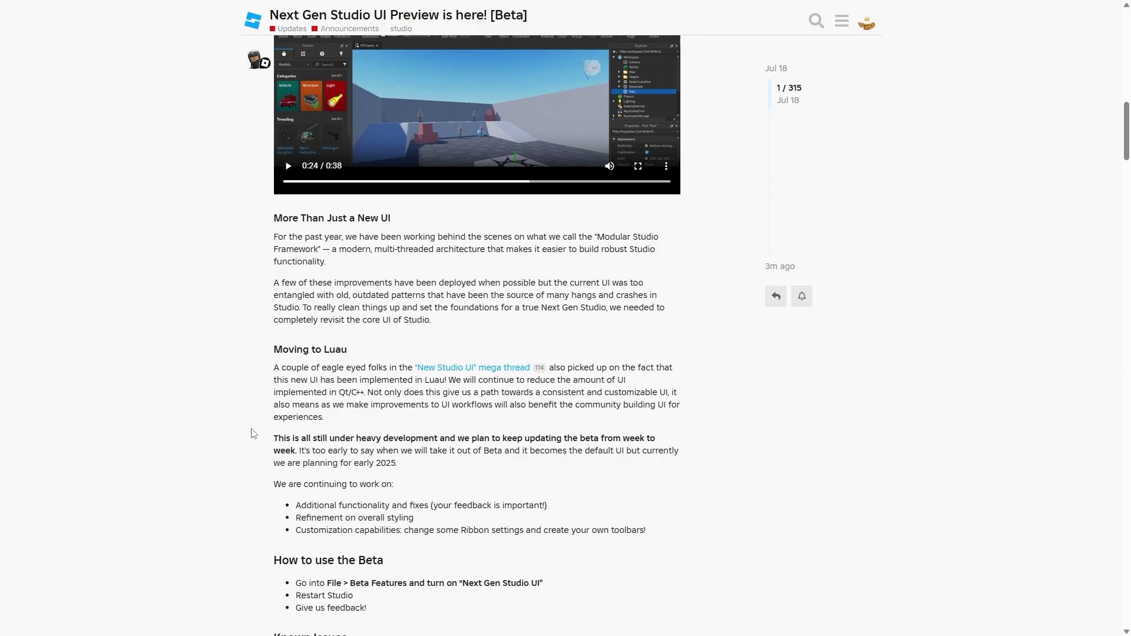
pyautogui.moveTo(272, 438); pyautogui.dragTo(497, 444)
pyautogui.scroll(-2, 497, 444)
pyautogui.moveTo(326, 320); pyautogui.dragTo(469, 331)
pyautogui.click(469, 328)
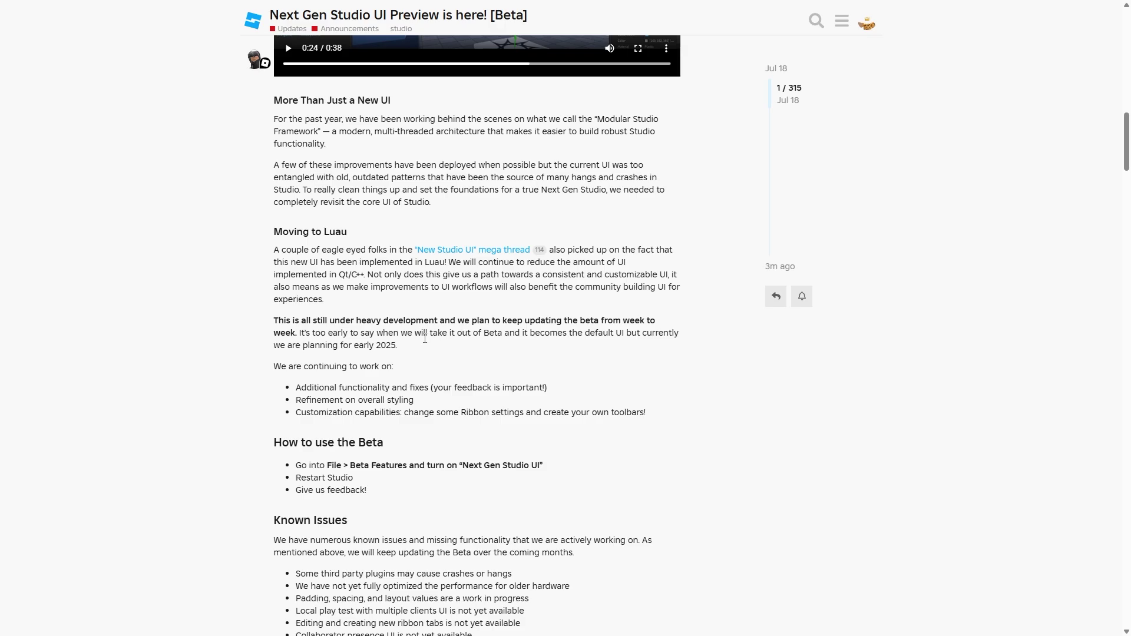
# Highlight the 2025 date and the styling and customization bullets, then scroll past them
pyautogui.doubleClick(385, 347)
pyautogui.click(438, 379)
pyautogui.moveTo(314, 387); pyautogui.dragTo(424, 387)
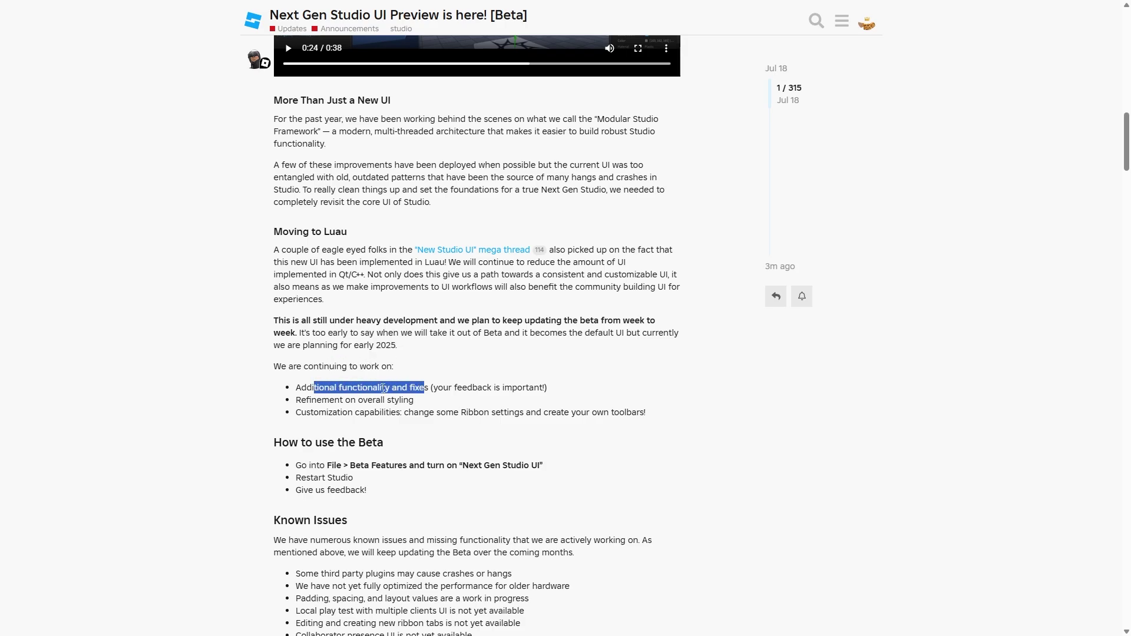
pyautogui.click(430, 388)
pyautogui.moveTo(309, 400); pyautogui.dragTo(505, 413)
pyautogui.click(449, 408)
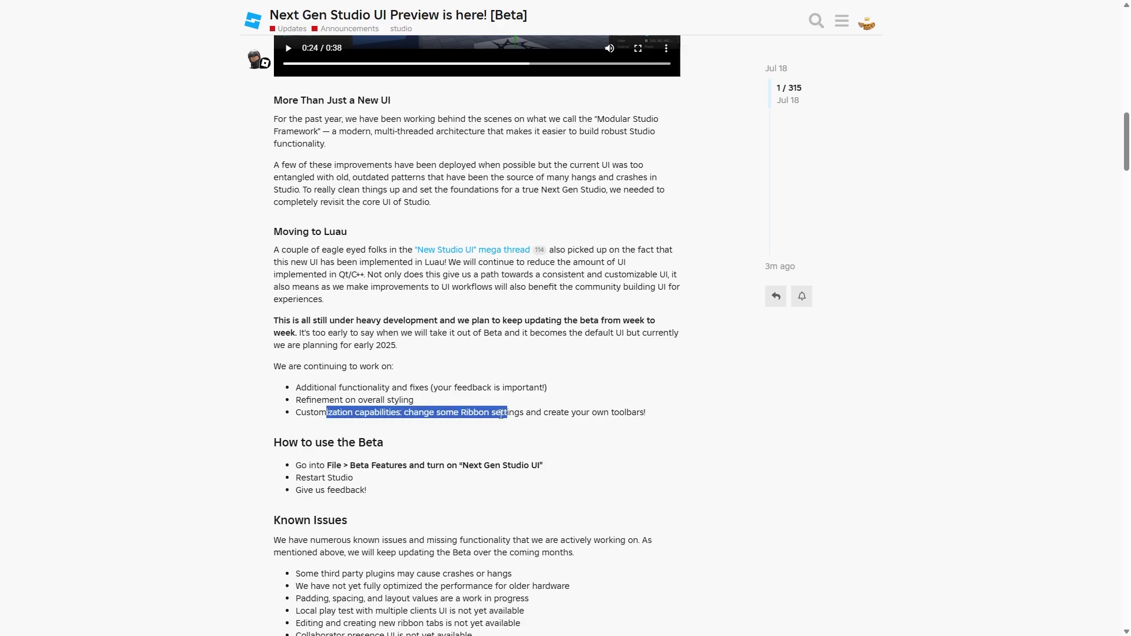
pyautogui.click(504, 414)
pyautogui.scroll(-2, 484, 417)
pyautogui.scroll(-3, 484, 417)
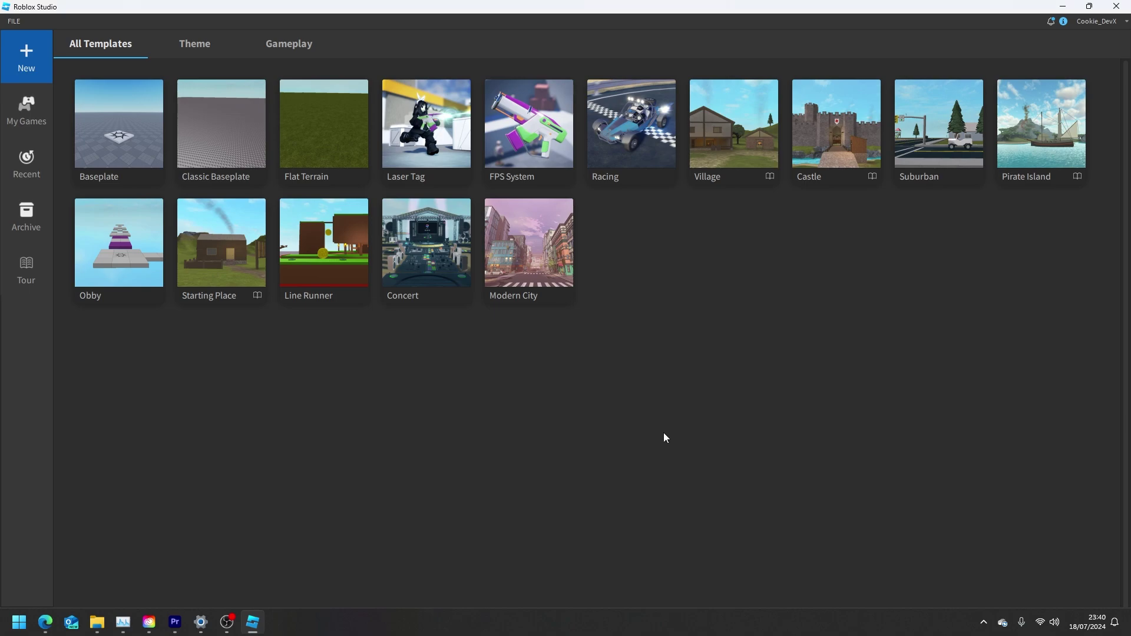
# Open Beta Features from the File menu and enlarge its dialog
pyautogui.click(14, 22)
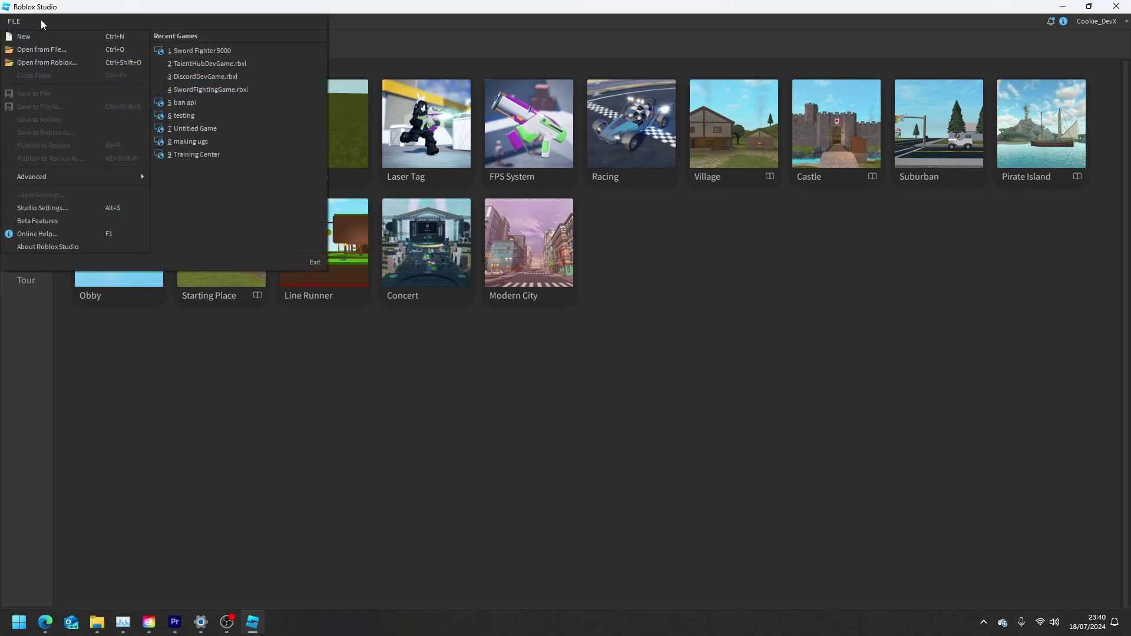
pyautogui.click(62, 221)
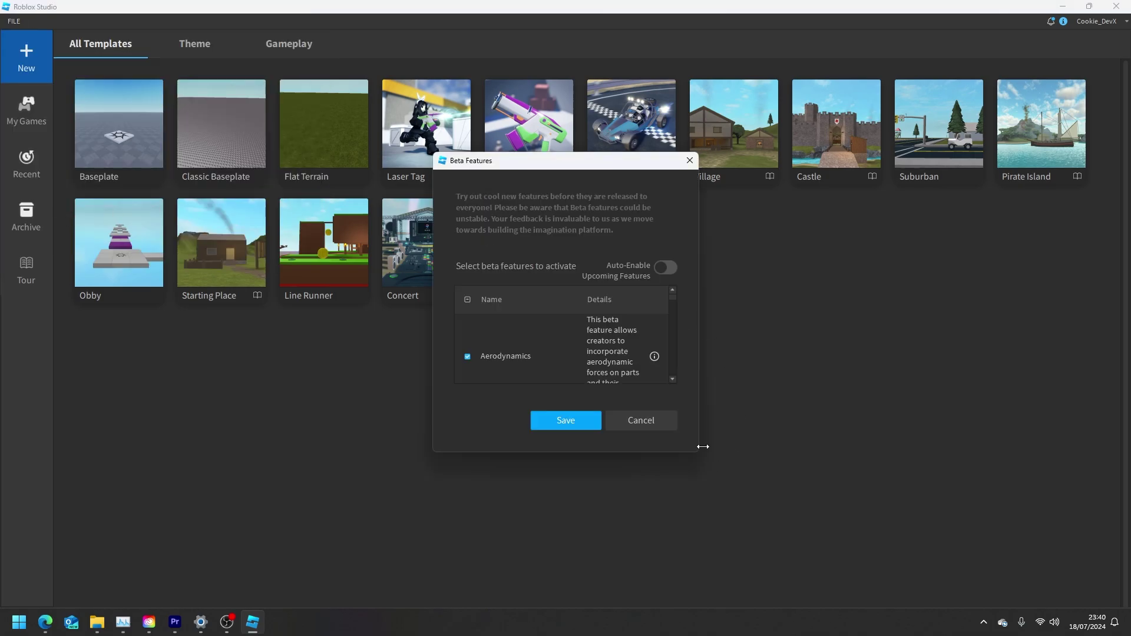
pyautogui.moveTo(700, 452); pyautogui.dragTo(1042, 603)
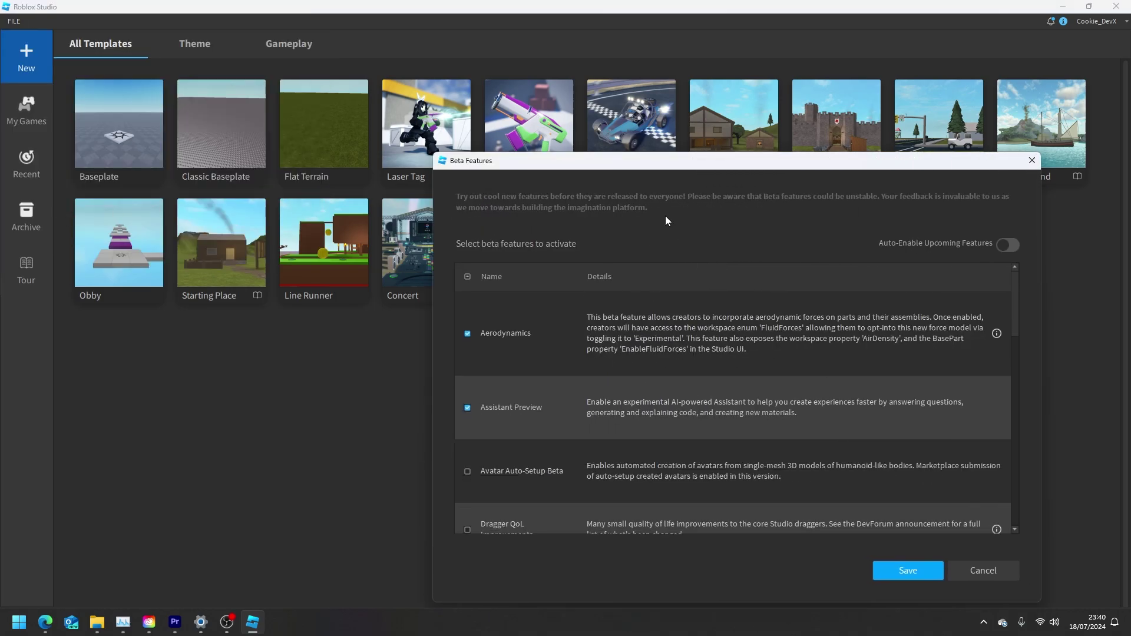
pyautogui.moveTo(510, 160); pyautogui.dragTo(359, 69)
# Find Next Gen Studio Preview in the list, tick it and save
pyautogui.scroll(-3, 411, 342)
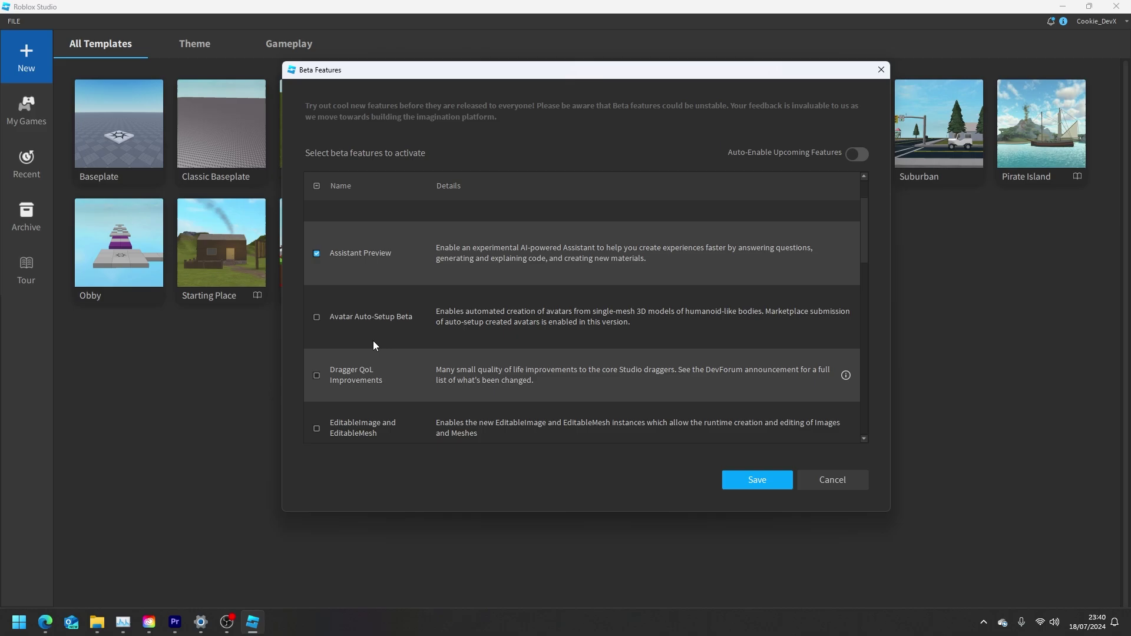
pyautogui.scroll(-5, 374, 345)
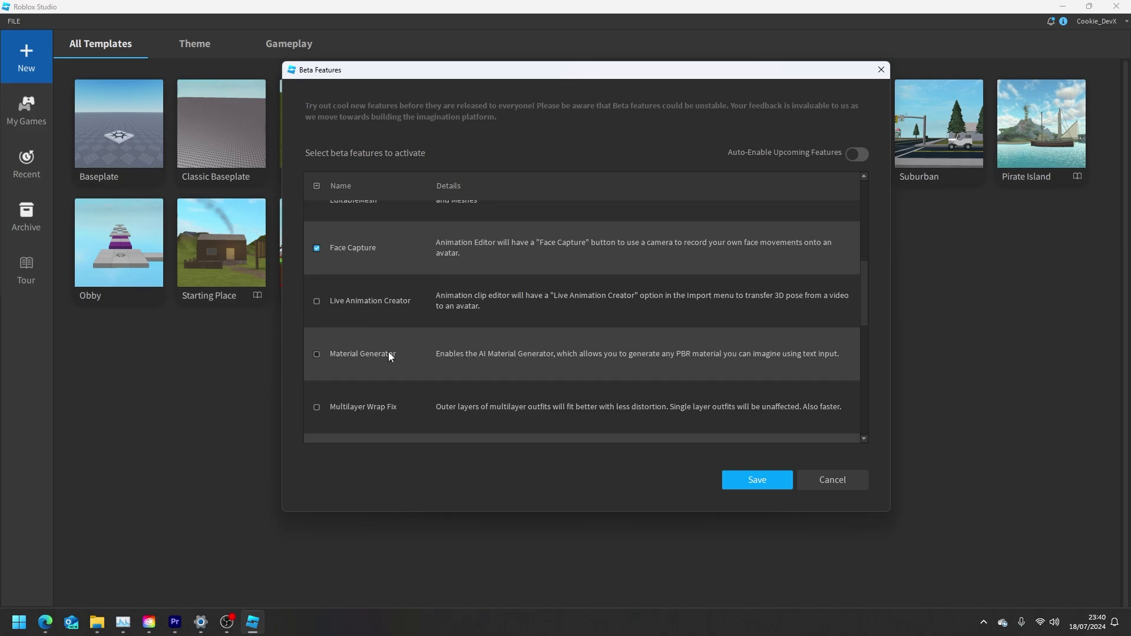
pyautogui.scroll(-5, 388, 352)
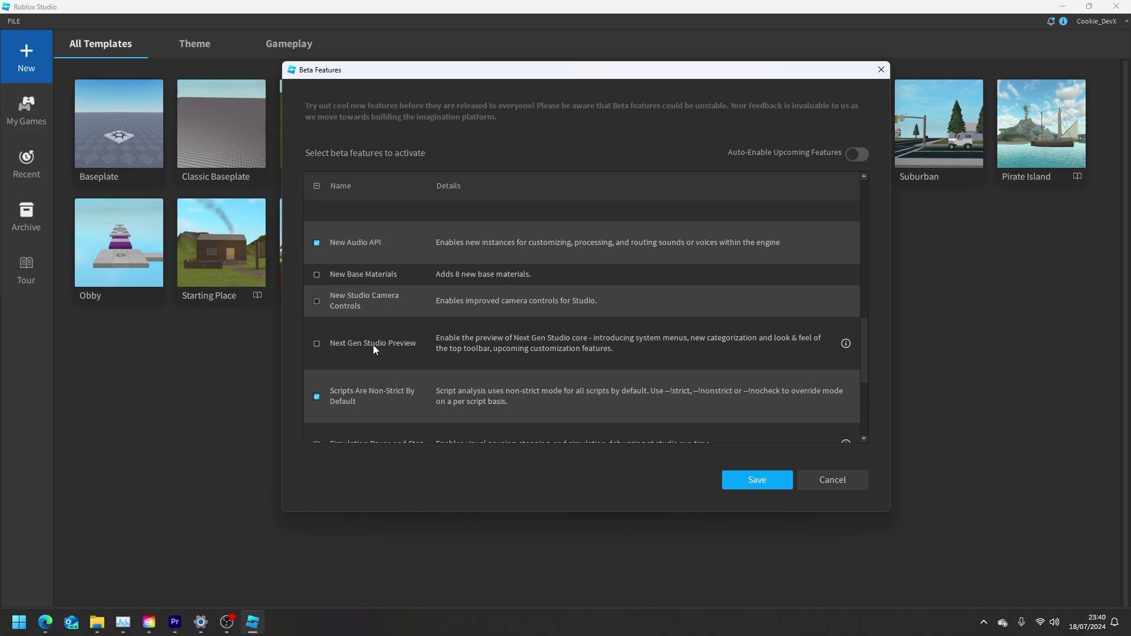
pyautogui.scroll(-5, 370, 336)
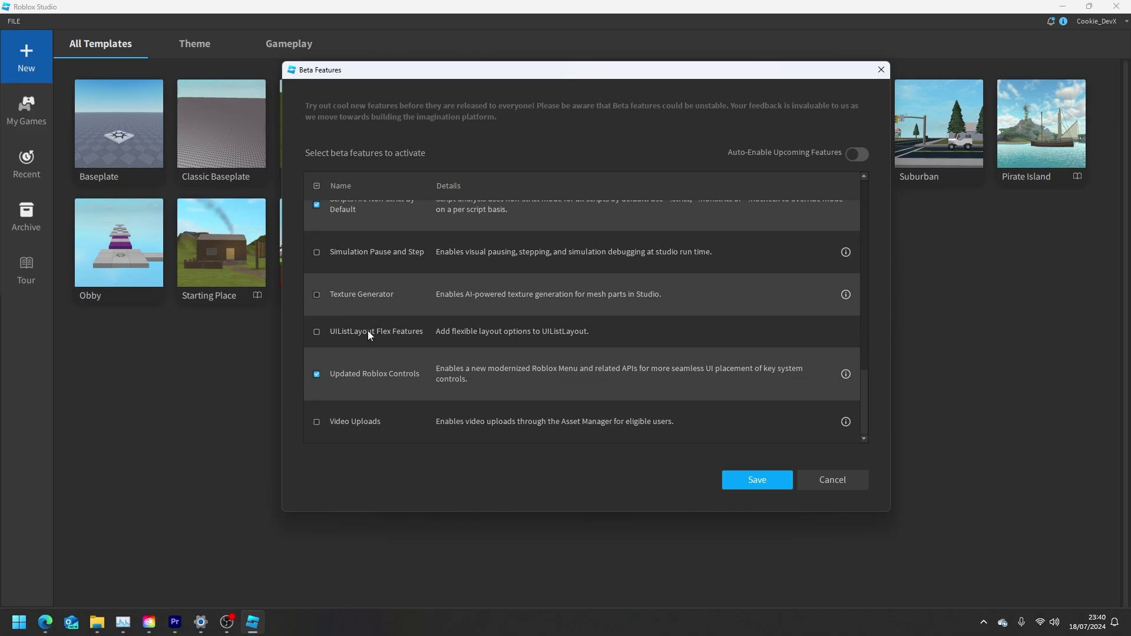
pyautogui.scroll(15, 368, 330)
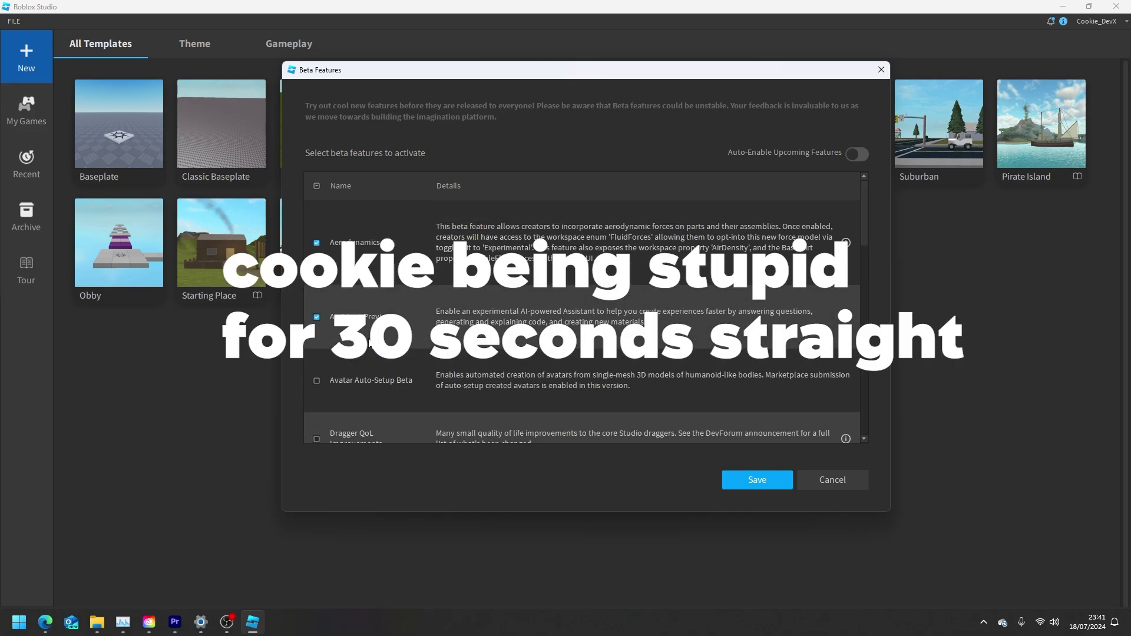
pyautogui.scroll(-3, 369, 342)
pyautogui.scroll(-8, 360, 330)
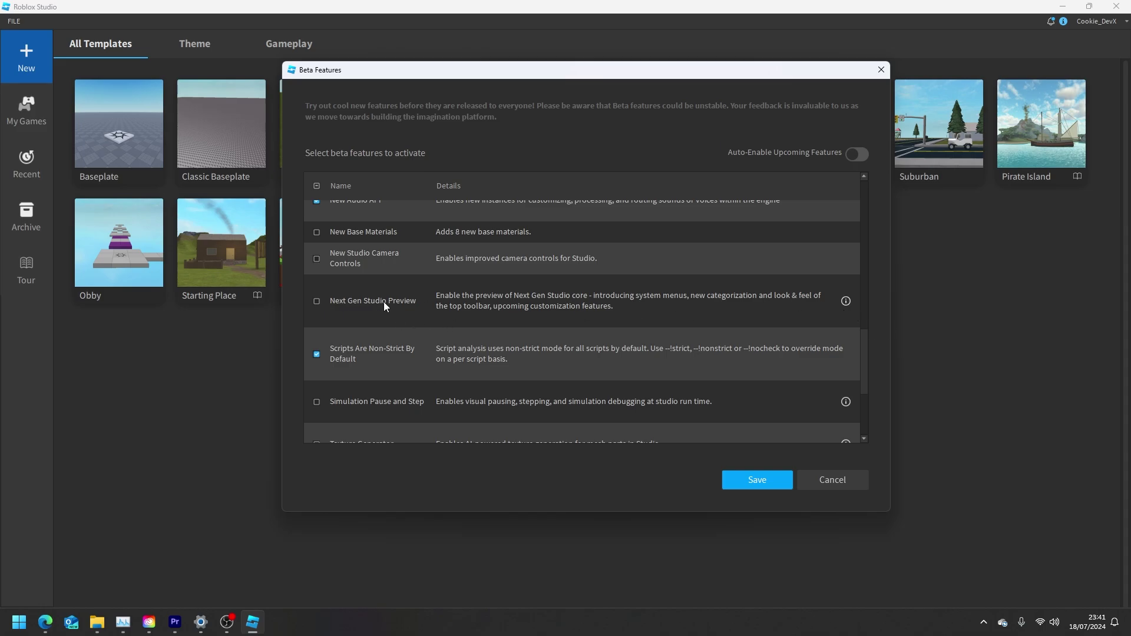
pyautogui.click(318, 303)
pyautogui.click(751, 478)
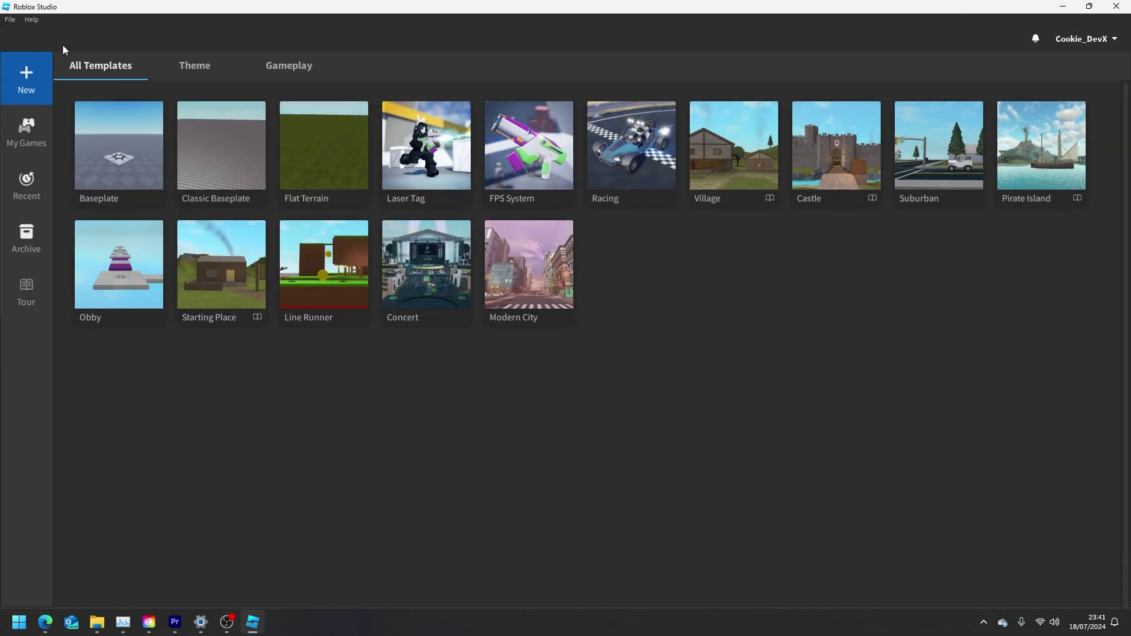
# Check the notifications and account menus, then browse the Theme, Gameplay and All Templates tabs
pyautogui.click(1035, 38)
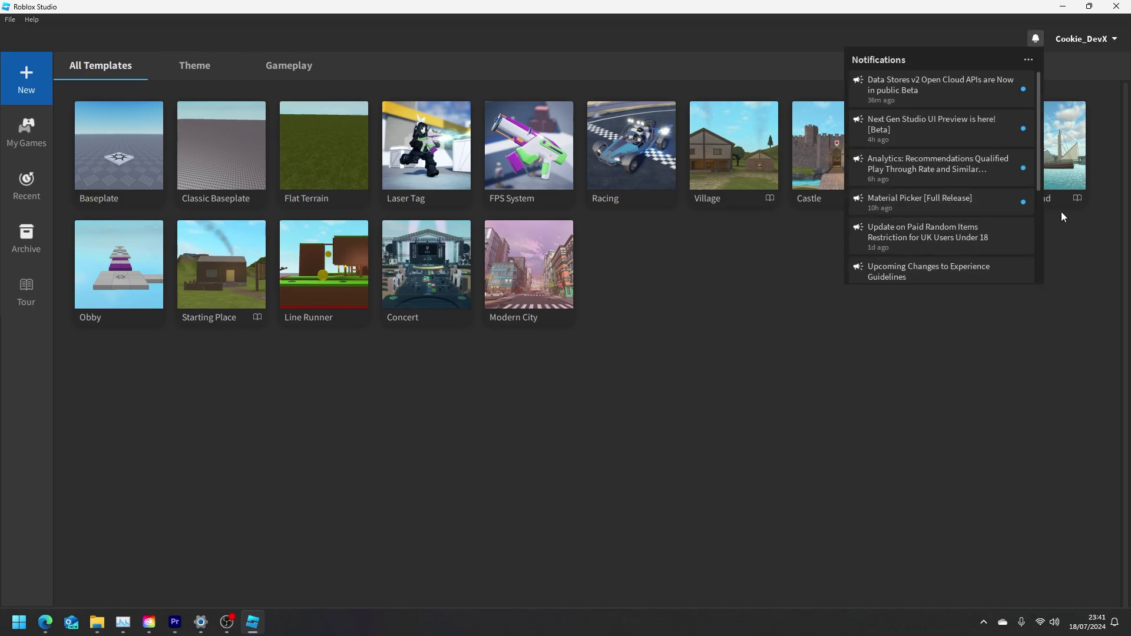
pyautogui.click(1099, 38)
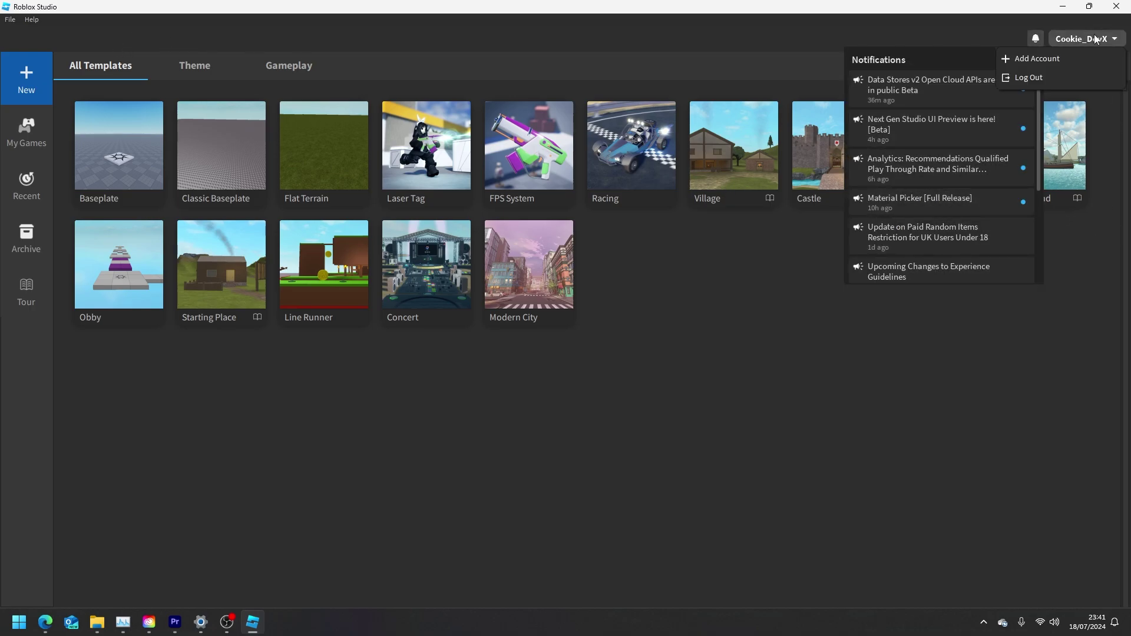
pyautogui.click(1035, 38)
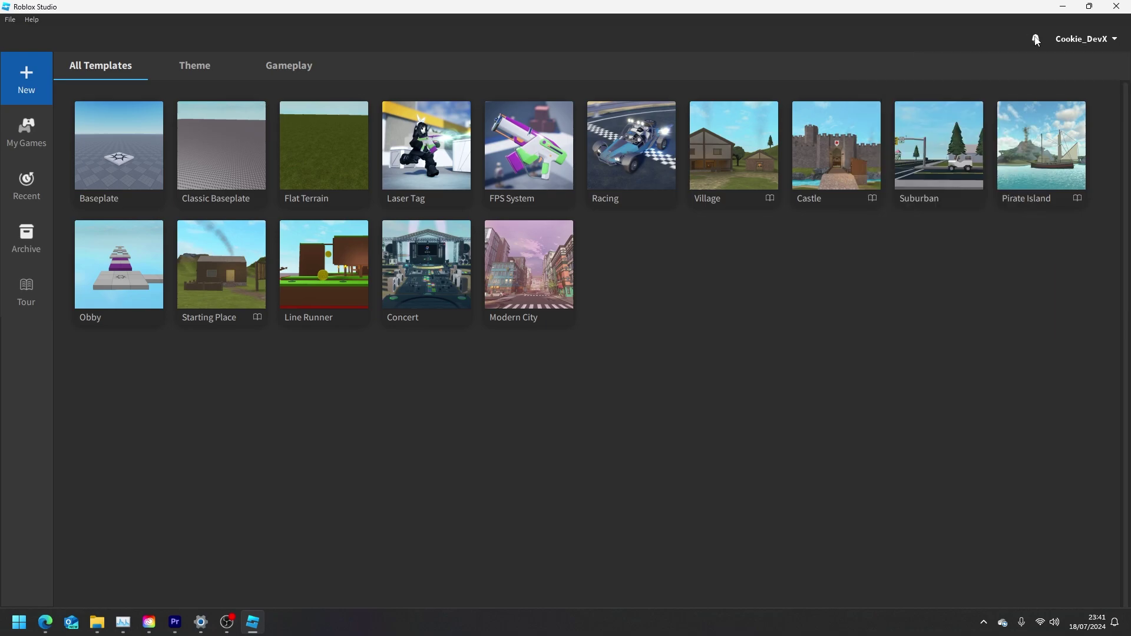
pyautogui.click(195, 65)
pyautogui.click(278, 69)
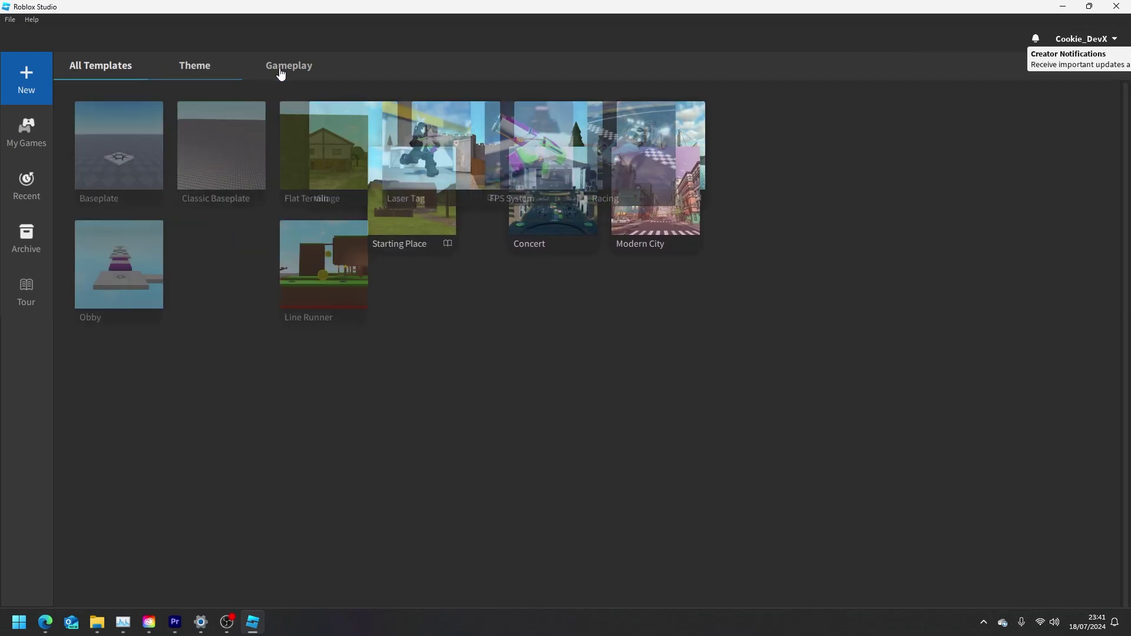
pyautogui.click(116, 79)
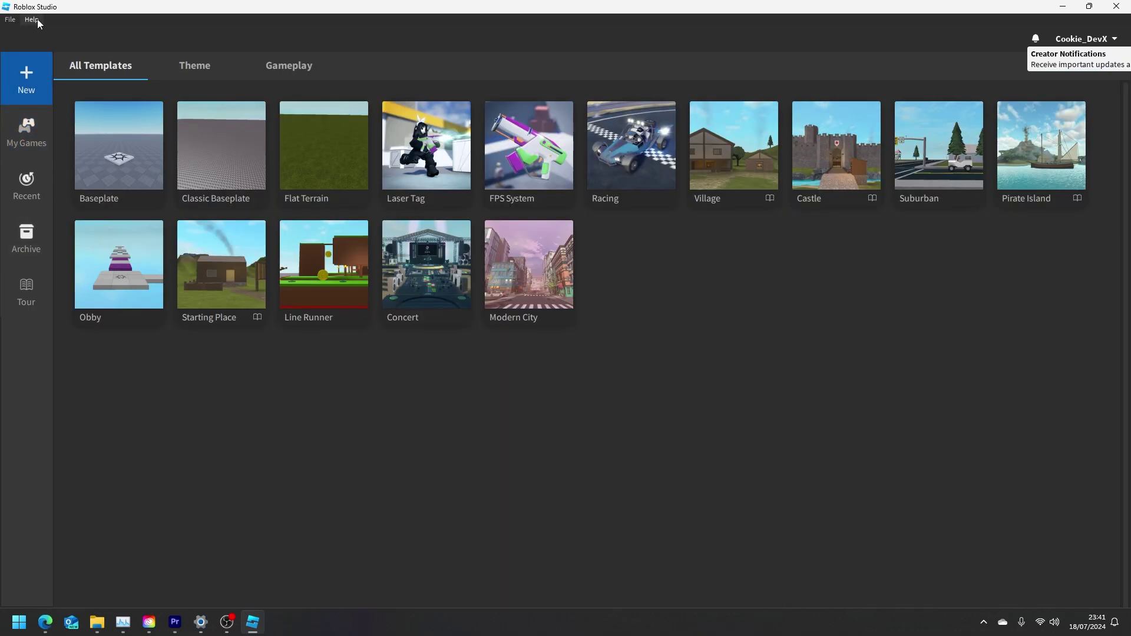
# Look through the File and Help menus, then close them
pyautogui.click(31, 20)
pyautogui.moveTo(11, 20)
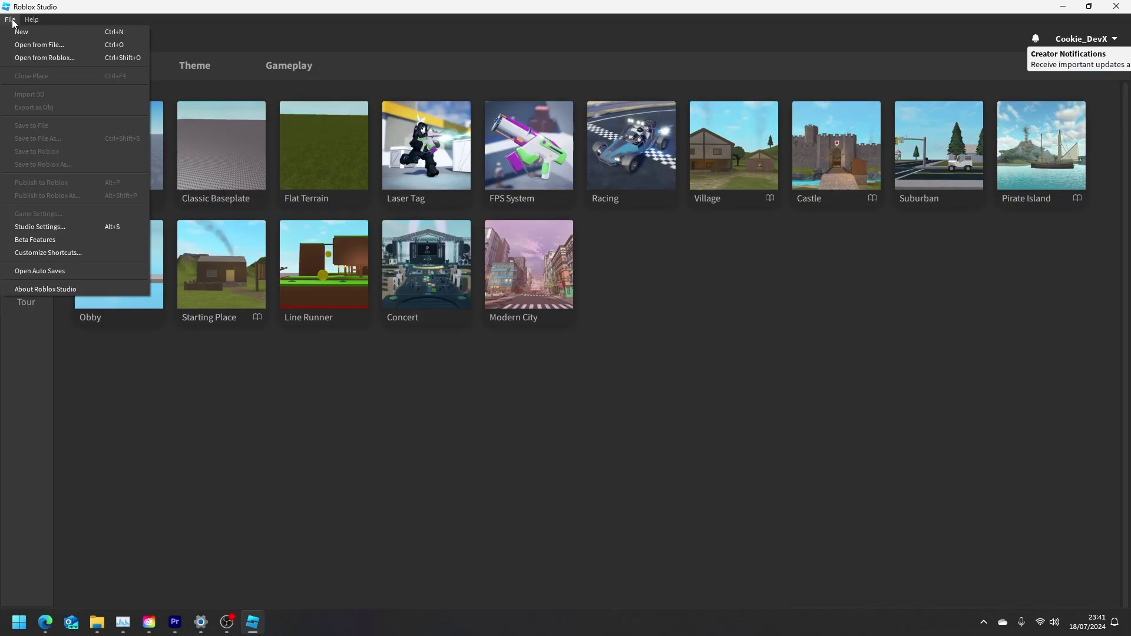
pyautogui.click(288, 416)
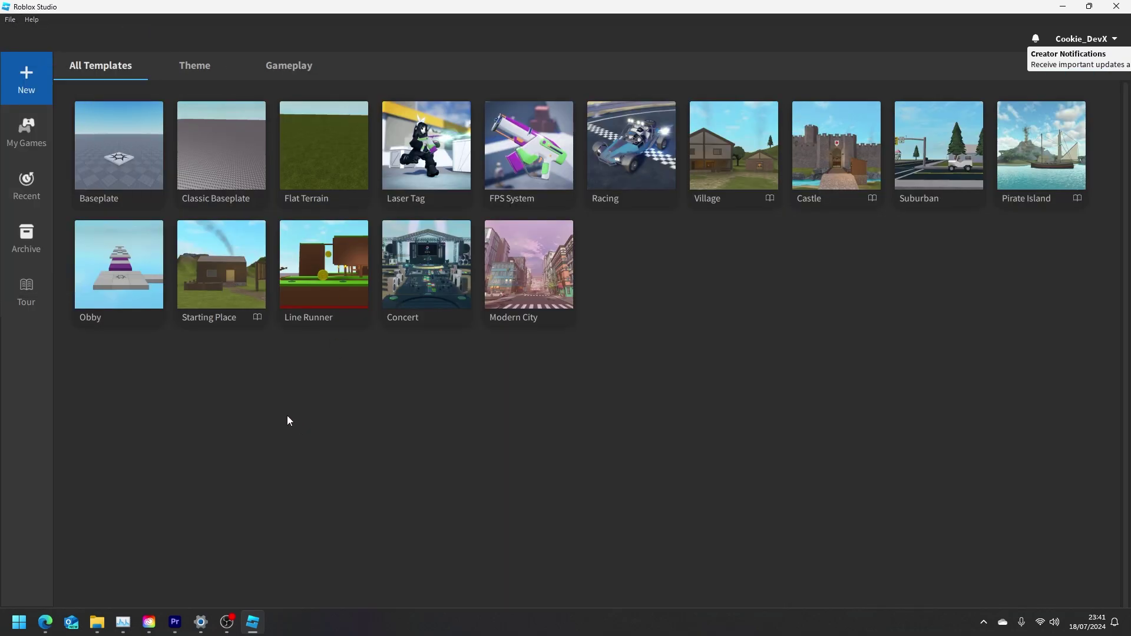
# Start a new place from the Baseplate template and make Studio fill the screen
pyautogui.click(120, 169)
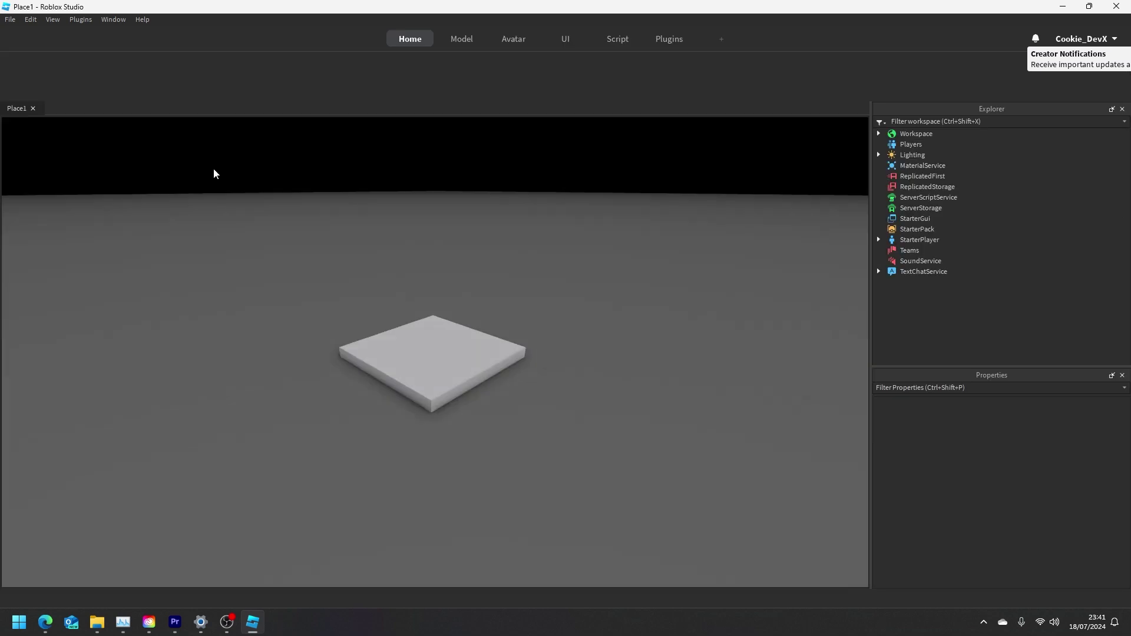
pyautogui.moveTo(533, 190); pyautogui.dragTo(533, 189, button='right')
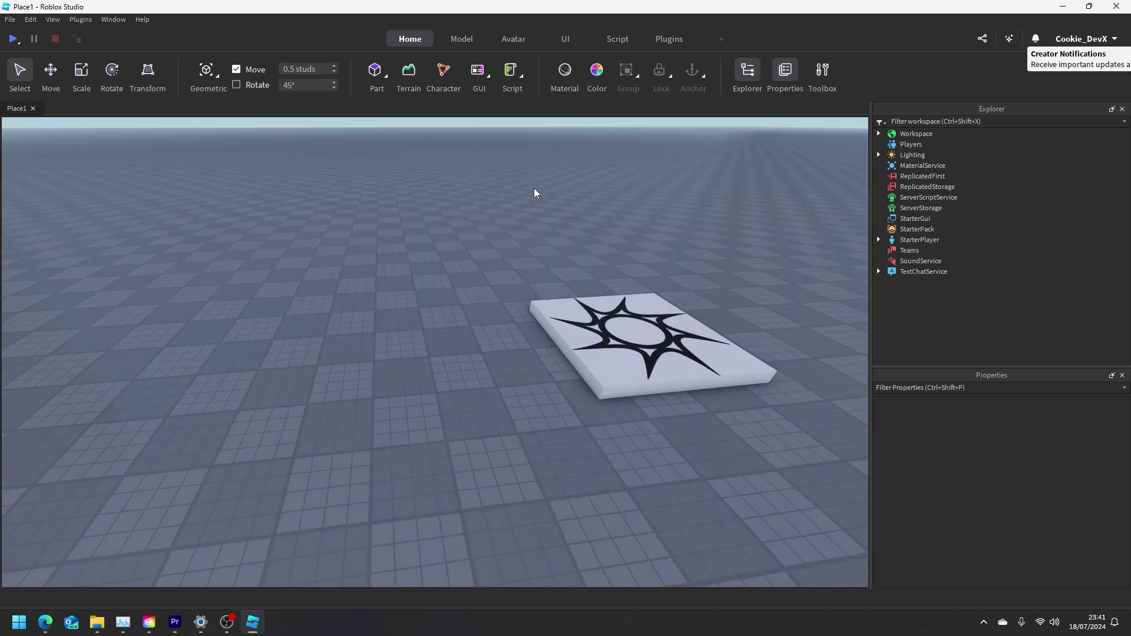
pyautogui.scroll(3, 225, 197)
pyautogui.scroll(-5, 224, 197)
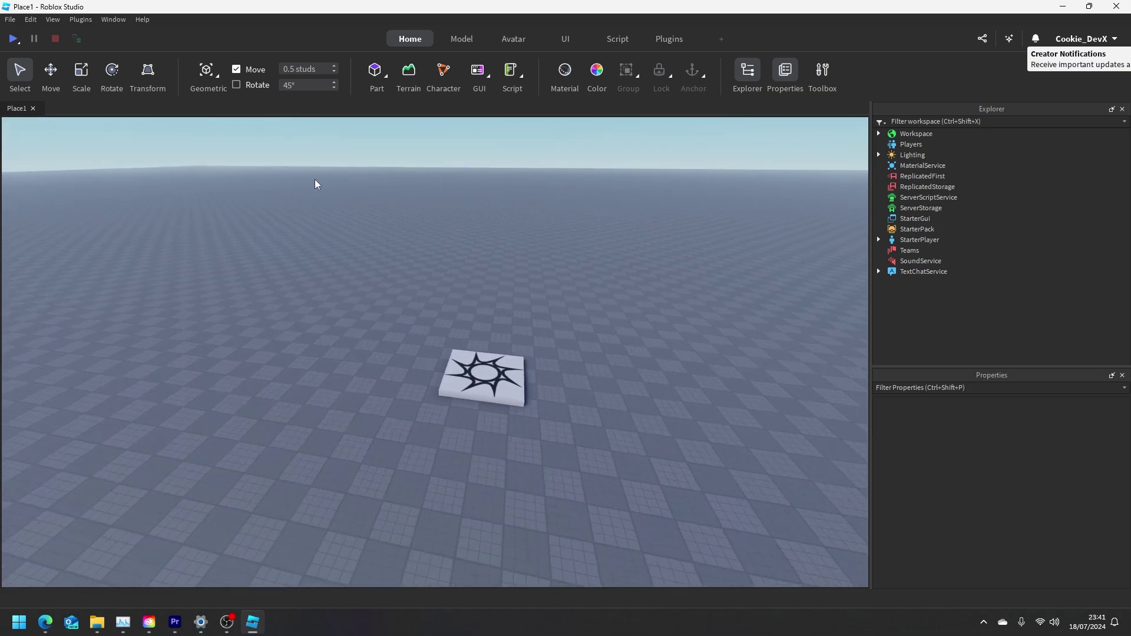
pyautogui.moveTo(496, 223); pyautogui.dragTo(503, 215, button='right')
pyautogui.hotkey('shift', 'F11')
# Undock the Explorer and Properties panels, leaving Explorer as a floating window
pyautogui.moveTo(966, 96); pyautogui.dragTo(1000, 271)
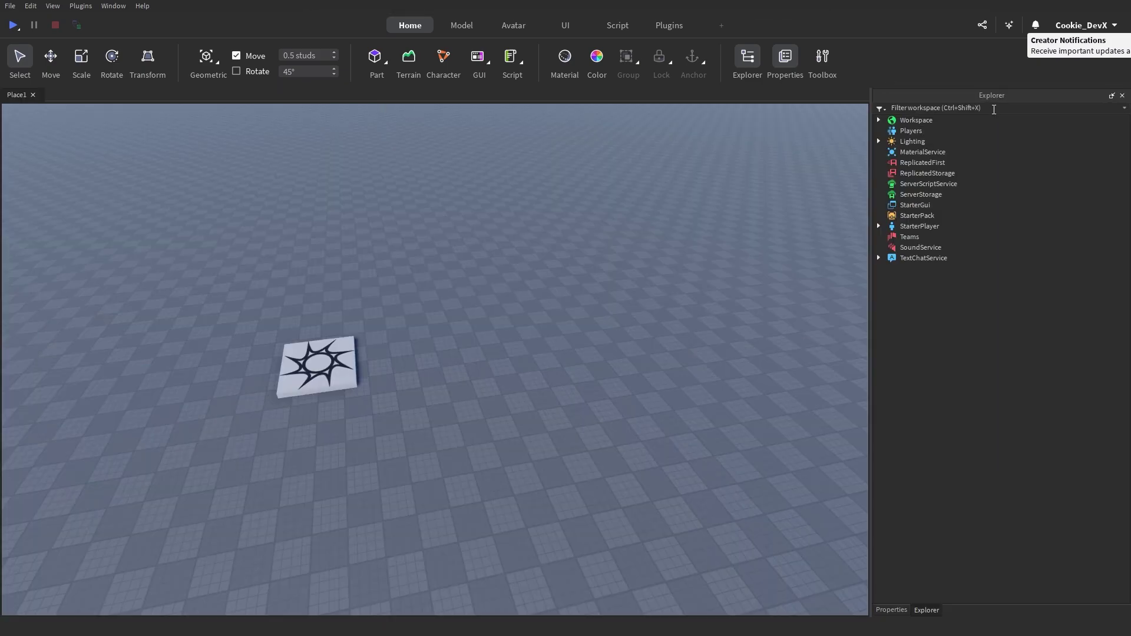
pyautogui.click(899, 610)
pyautogui.moveTo(925, 104); pyautogui.dragTo(1029, 288)
pyautogui.moveTo(926, 613); pyautogui.dragTo(1000, 252)
# Float the Properties panel, narrow it over the viewport, and close it
pyautogui.doubleClick(942, 96)
pyautogui.moveTo(69, 212); pyautogui.dragTo(962, 189)
pyautogui.moveTo(1021, 168); pyautogui.dragTo(599, 157)
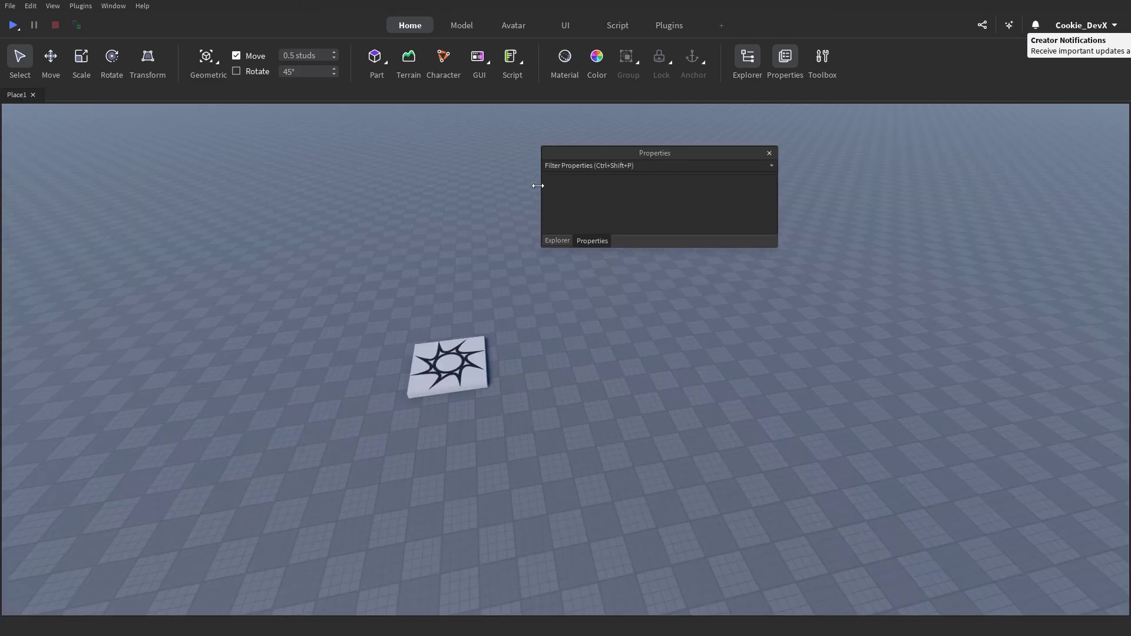
pyautogui.moveTo(538, 186); pyautogui.dragTo(774, 156)
pyautogui.click(825, 152)
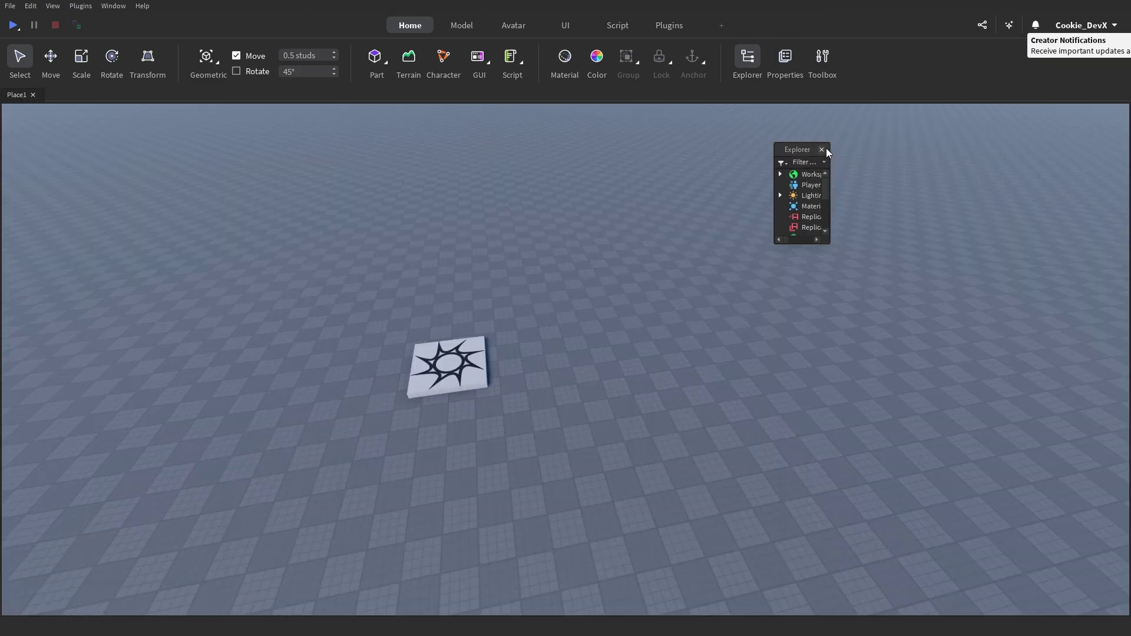
pyautogui.click(822, 151)
# Compare the physical and geometric transform modes, keeping Geometric, and aim the camera at the spawn
pyautogui.moveTo(718, 237); pyautogui.dragTo(341, 199, button='right')
pyautogui.scroll(-1, 340, 201)
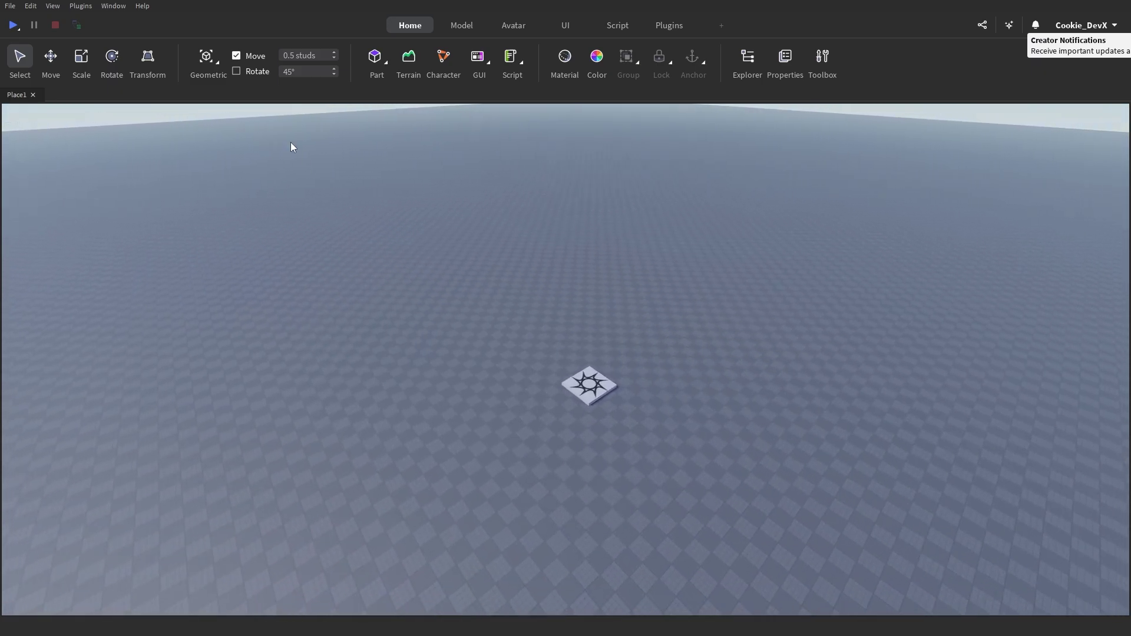
pyautogui.click(217, 61)
pyautogui.click(269, 97)
pyautogui.click(243, 96)
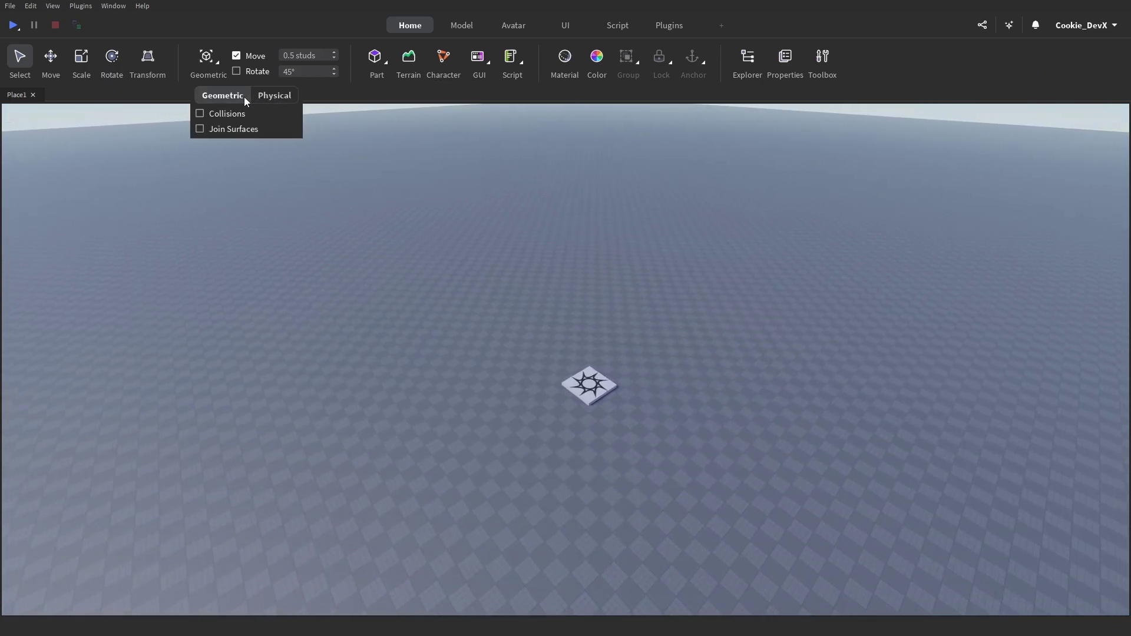
pyautogui.click(271, 96)
pyautogui.click(222, 97)
pyautogui.click(337, 128)
pyautogui.moveTo(492, 159); pyautogui.dragTo(415, 85, button='right')
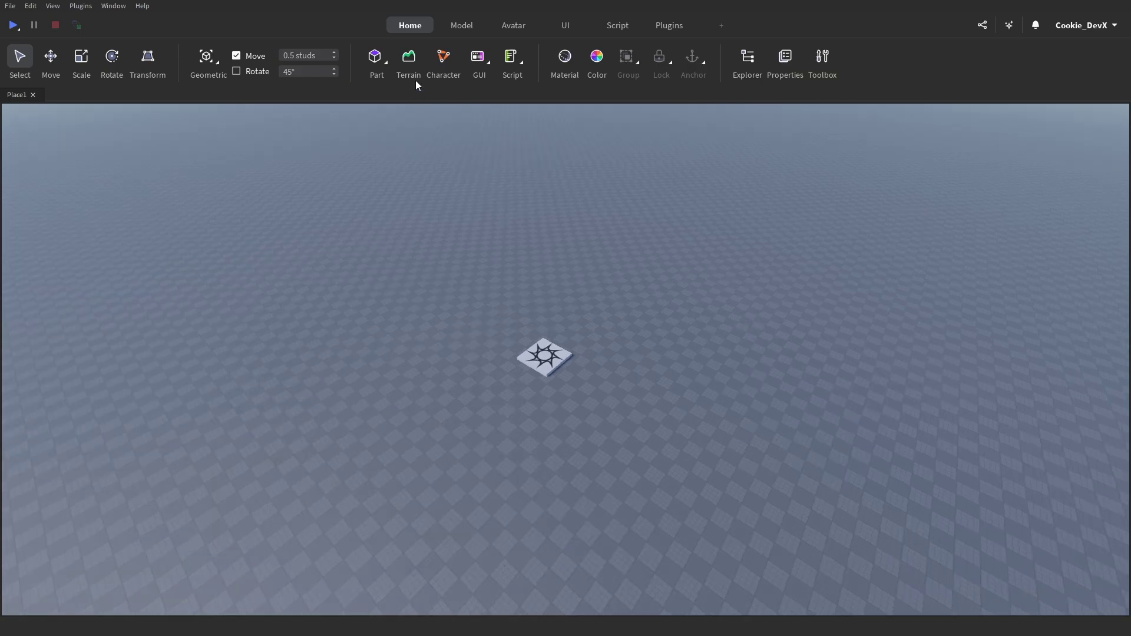
pyautogui.moveTo(457, 147); pyautogui.dragTo(469, 172, button='right')
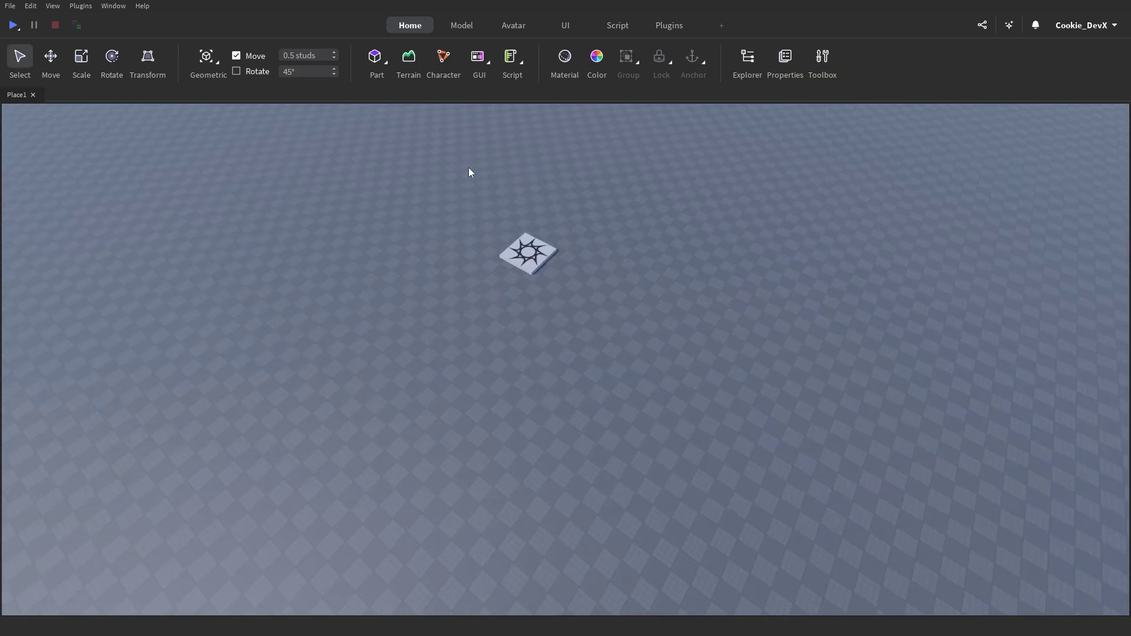
# Generate Mountains, Hills and Plains terrain over a 64×32×64 region and close the Terrain Editor
pyautogui.click(409, 59)
pyautogui.click(68, 112)
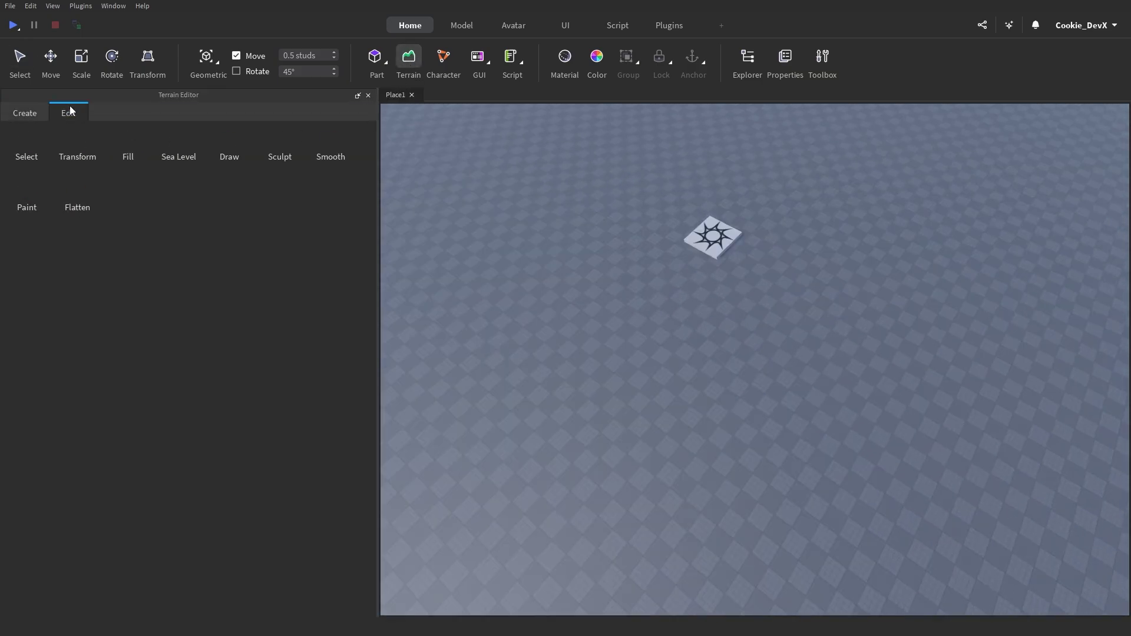
pyautogui.click(25, 113)
pyautogui.click(73, 148)
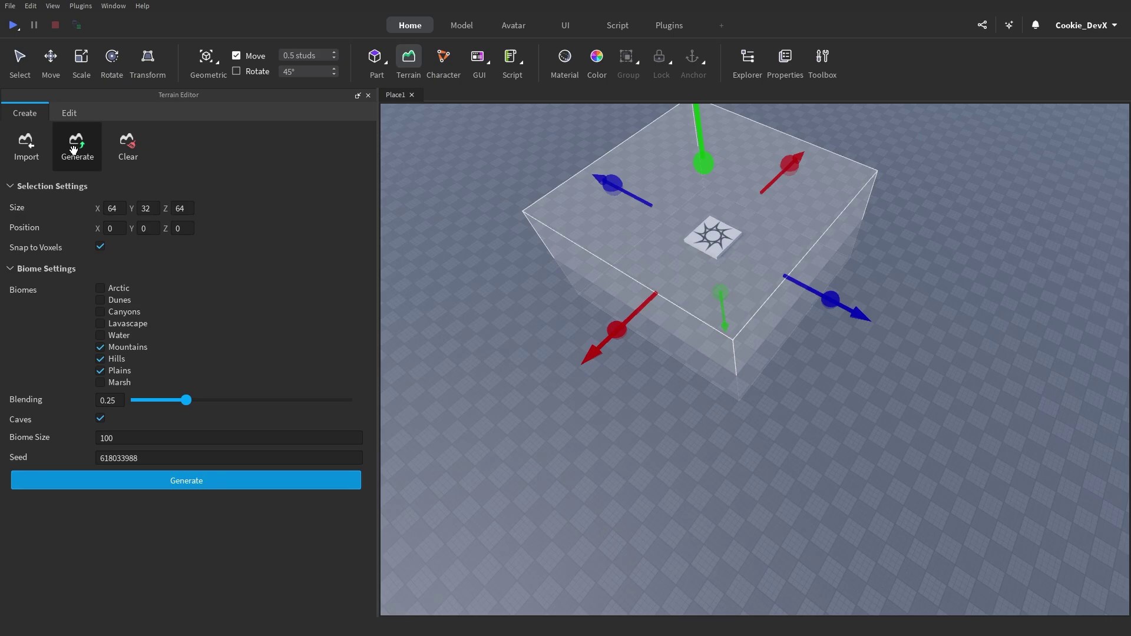
pyautogui.click(183, 480)
pyautogui.moveTo(642, 350); pyautogui.dragTo(507, 185, button='right')
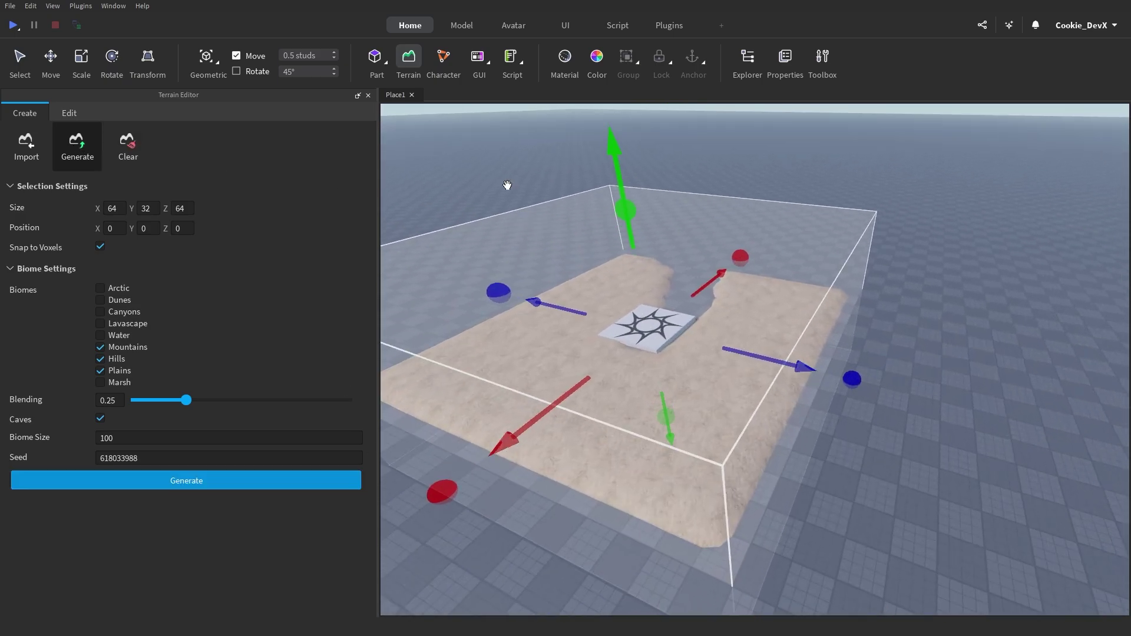
pyautogui.click(369, 94)
pyautogui.scroll(-10, 655, 151)
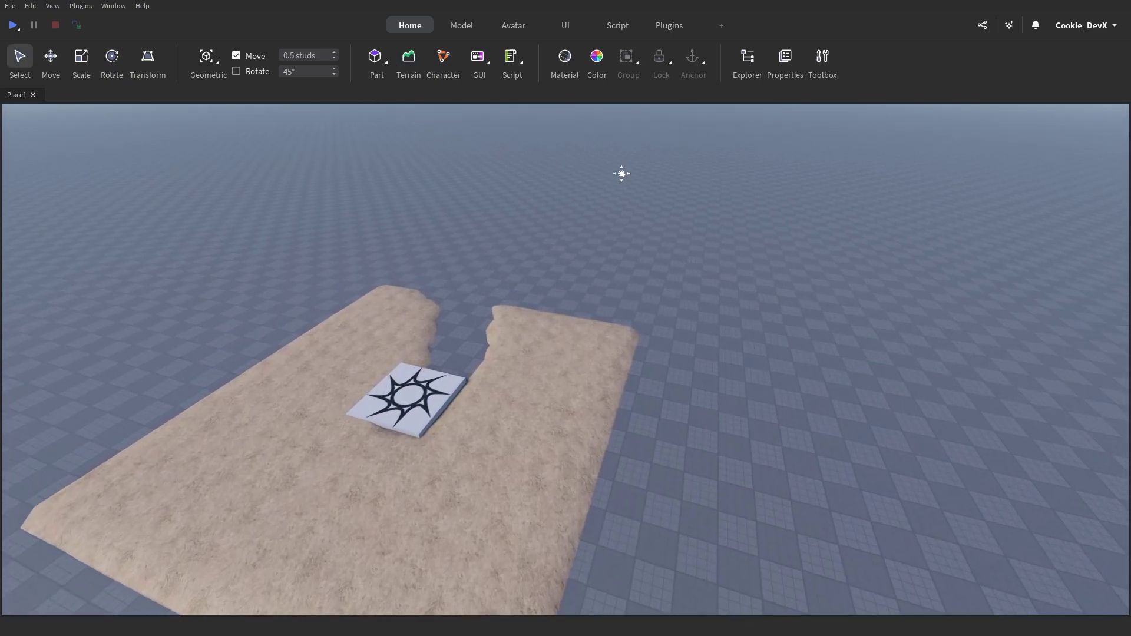
pyautogui.click(476, 27)
pyautogui.click(514, 26)
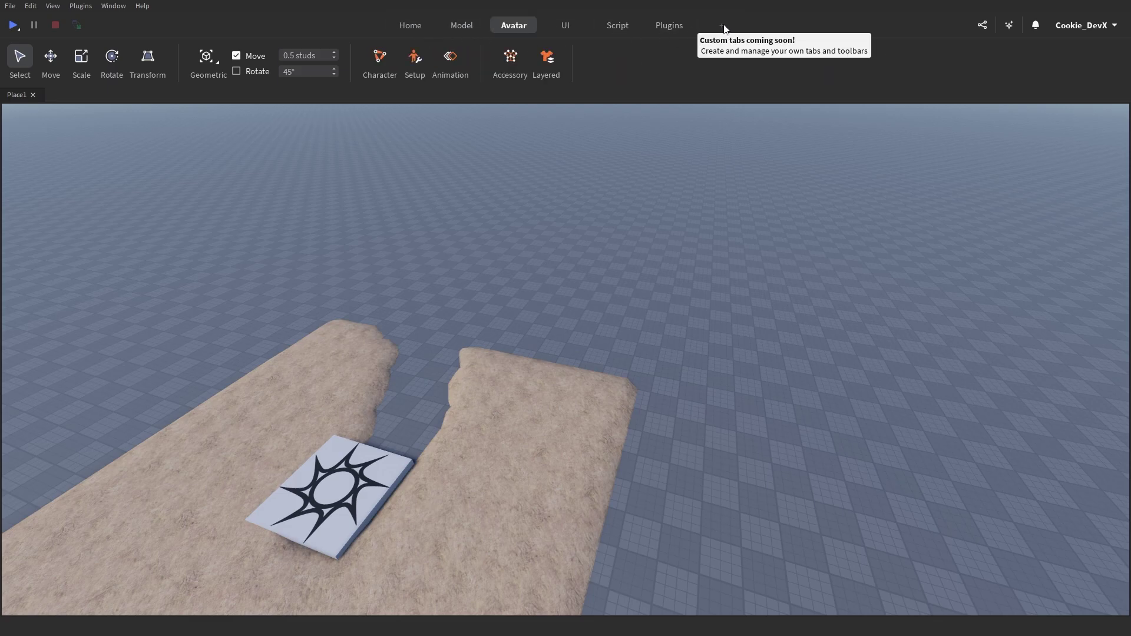
# Open and close the AI assistant chat, pull the camera back, and return to Home
pyautogui.click(1010, 25)
pyautogui.click(1123, 96)
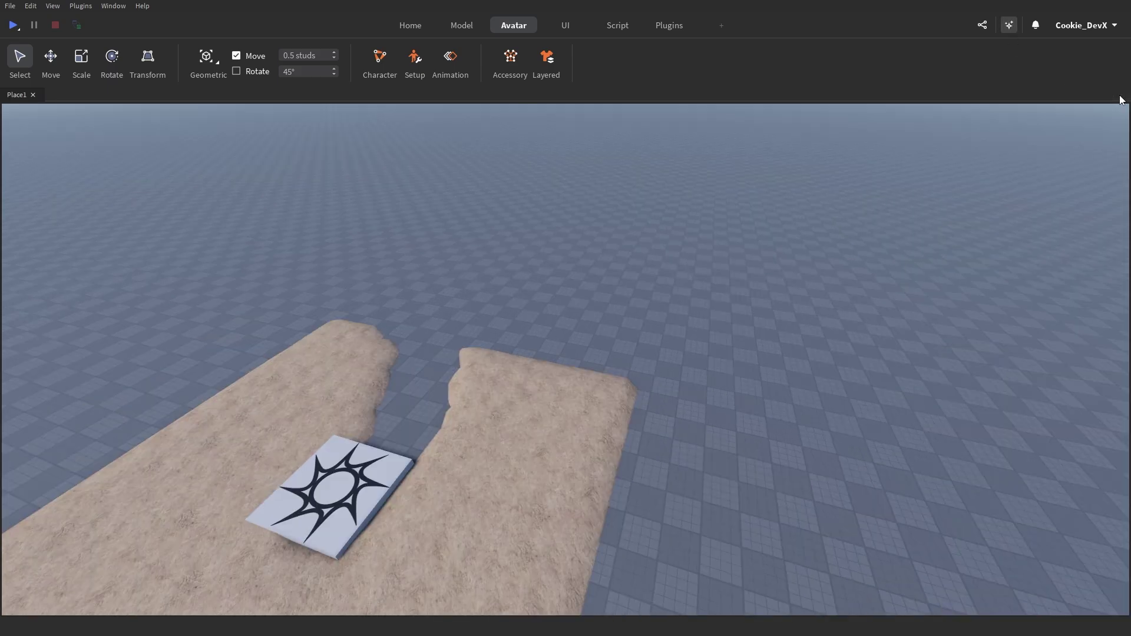
pyautogui.press('s')
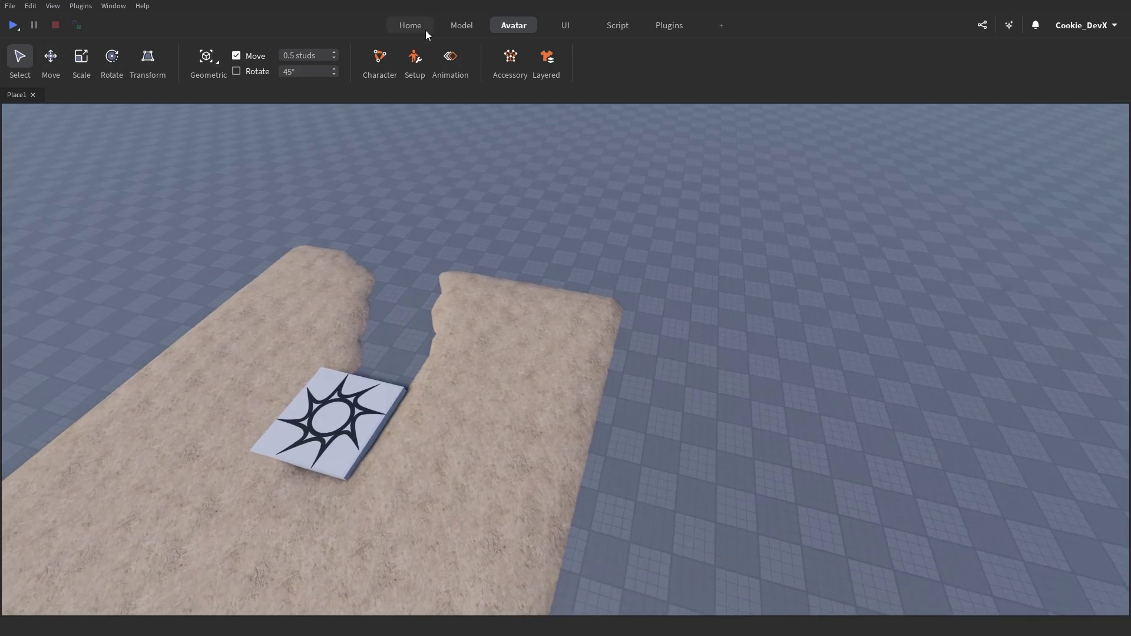
pyautogui.click(412, 26)
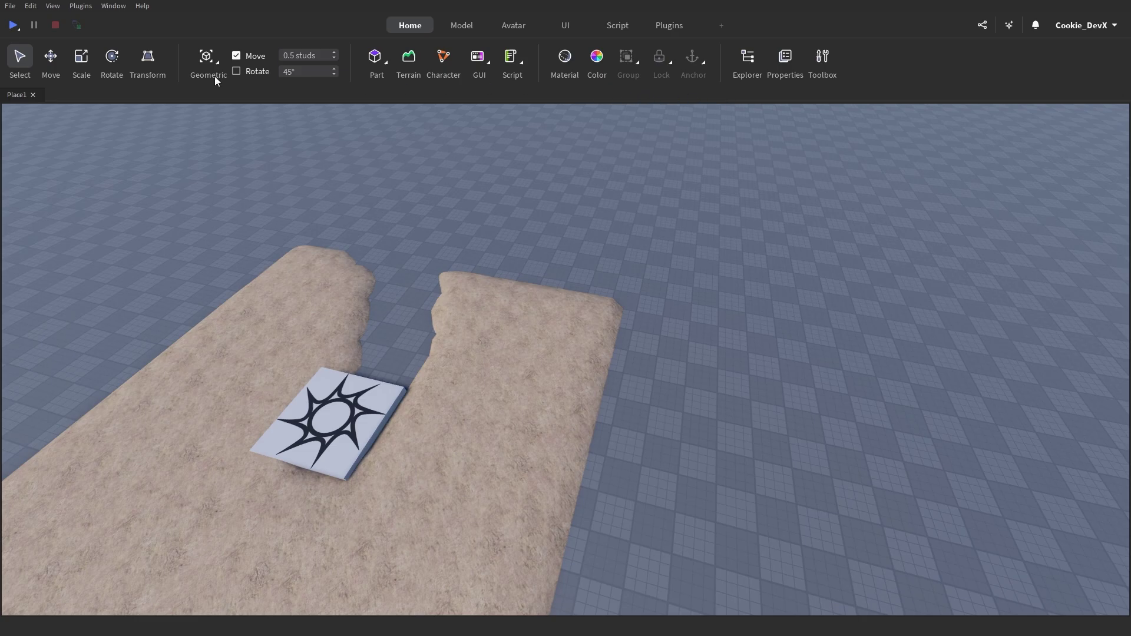
pyautogui.click(208, 58)
# Insert a new part from the Model tab and scale it up into a large block
pyautogui.click(459, 27)
pyautogui.click(462, 57)
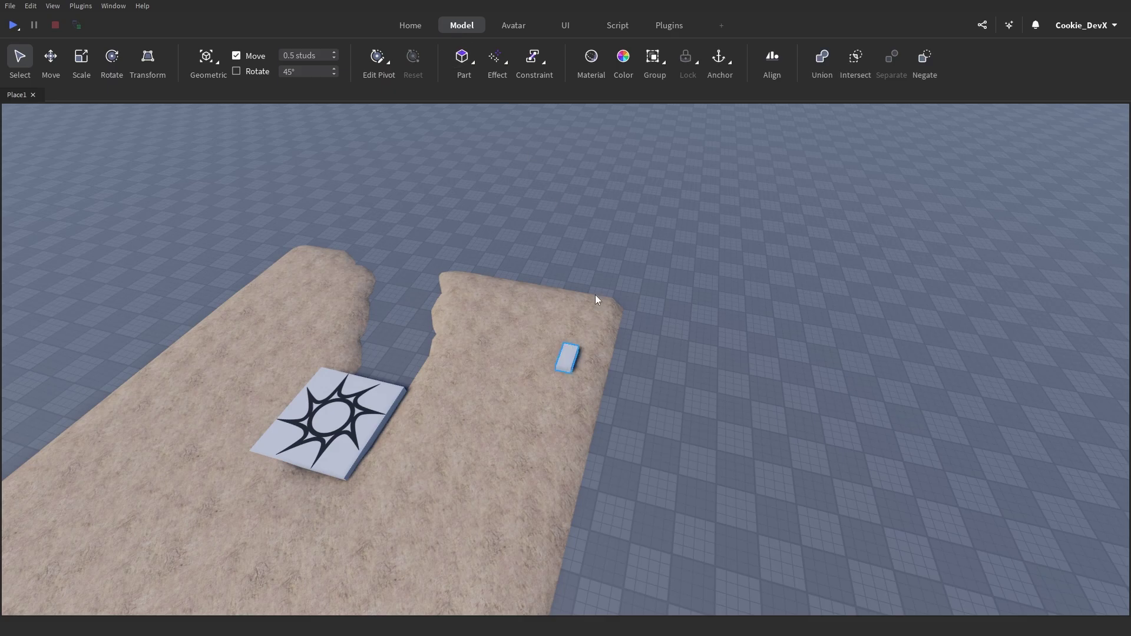
pyautogui.click(81, 57)
pyautogui.moveTo(599, 361); pyautogui.dragTo(712, 410)
pyautogui.scroll(-3, 712, 410)
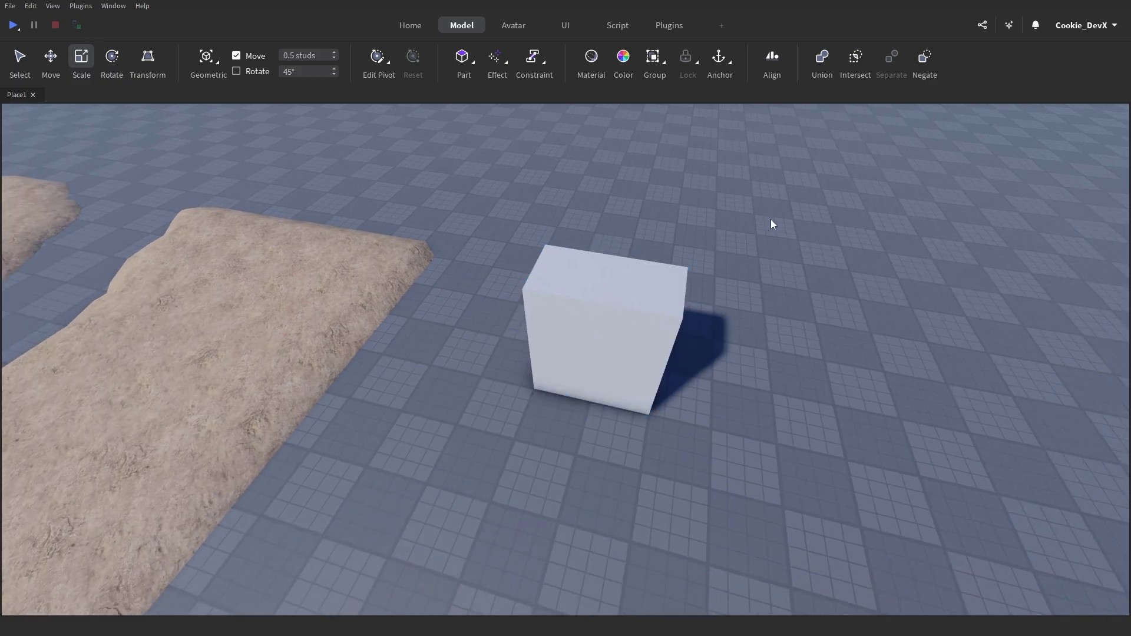
# Open the Explorer panel, enlarge it, and dock it along the right side
pyautogui.click(400, 22)
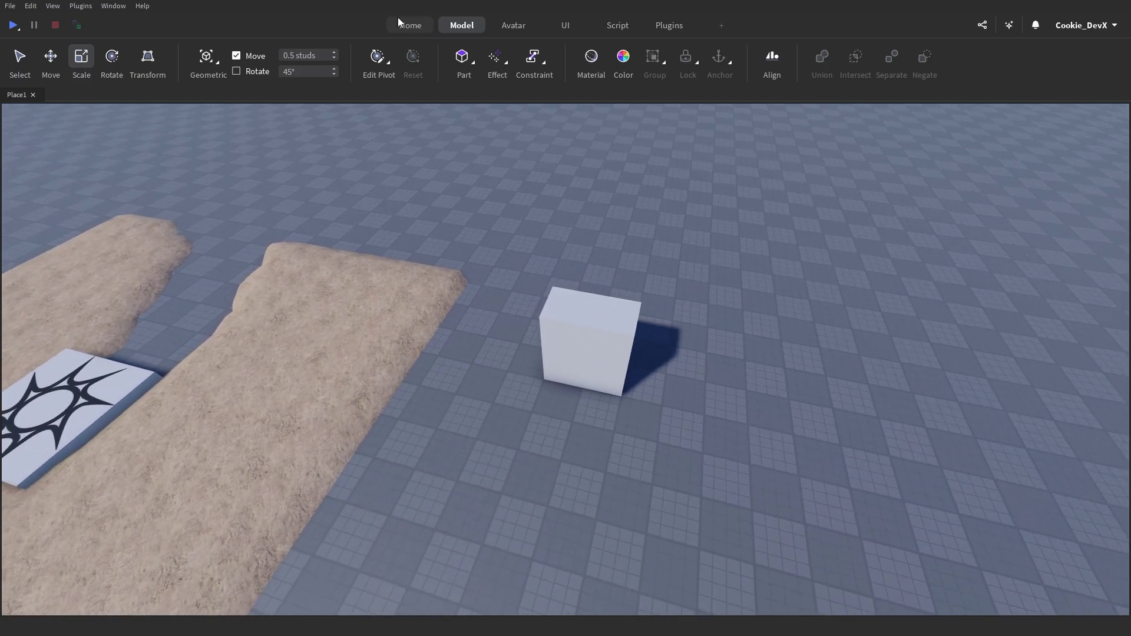
pyautogui.click(624, 25)
pyautogui.click(424, 26)
pyautogui.click(748, 59)
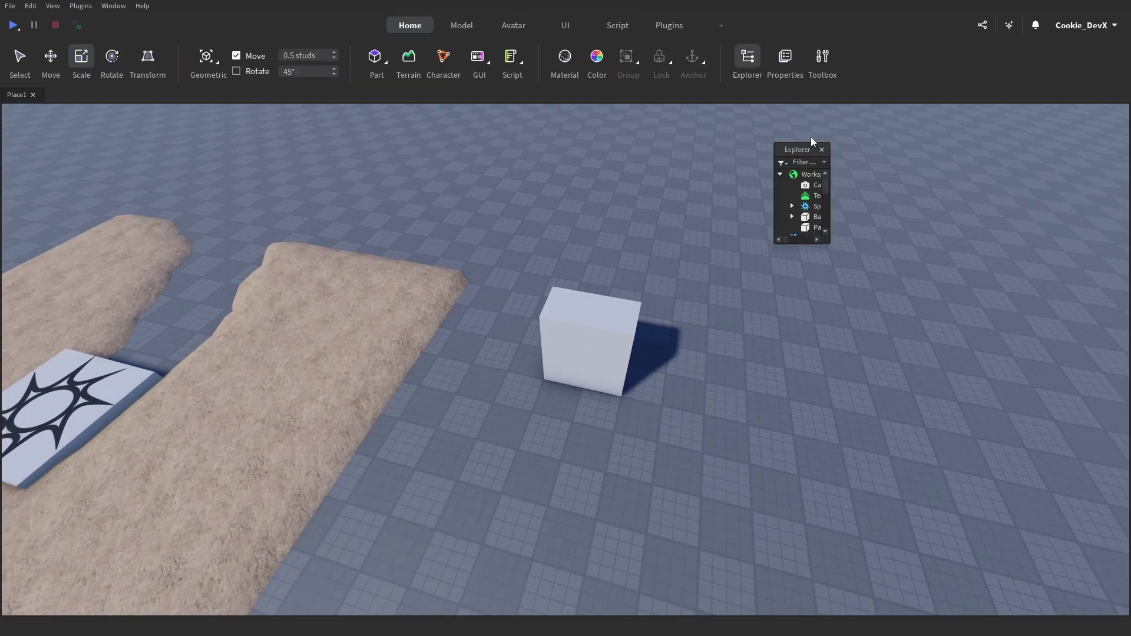
pyautogui.moveTo(832, 248); pyautogui.dragTo(943, 412)
pyautogui.moveTo(816, 148); pyautogui.dragTo(1002, 182)
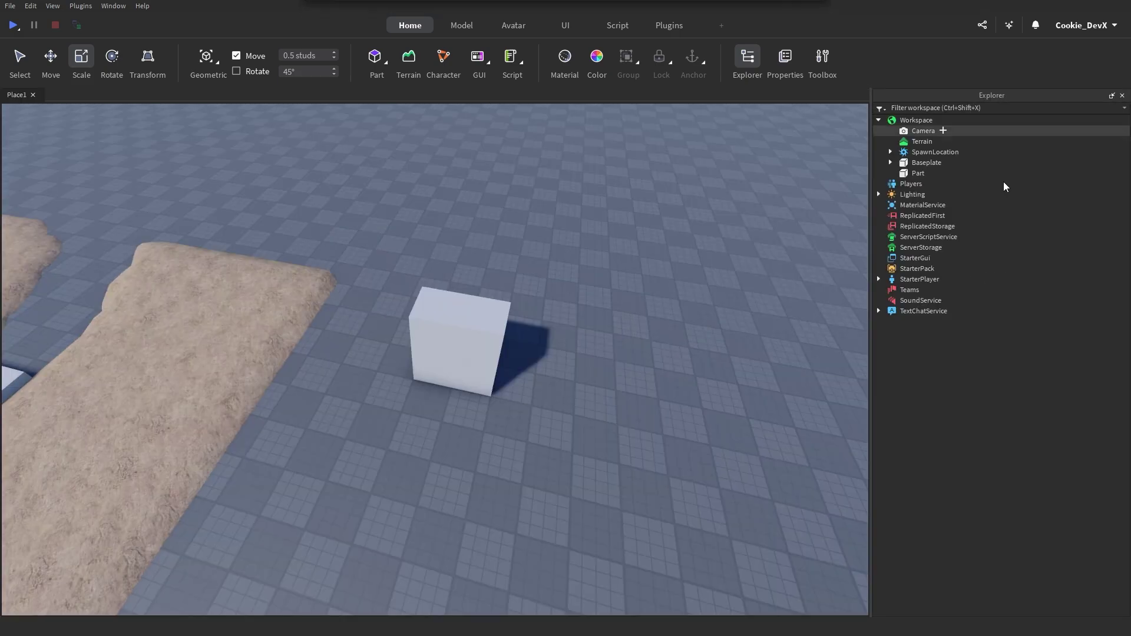
# Insert a new Script object under ServerScriptService
pyautogui.click(969, 236)
pyautogui.write('sc')
pyautogui.press('Return')
# Replace the script's default print line with new text, then return to the Place1 scene
pyautogui.hotkey('ctrl', 'a')
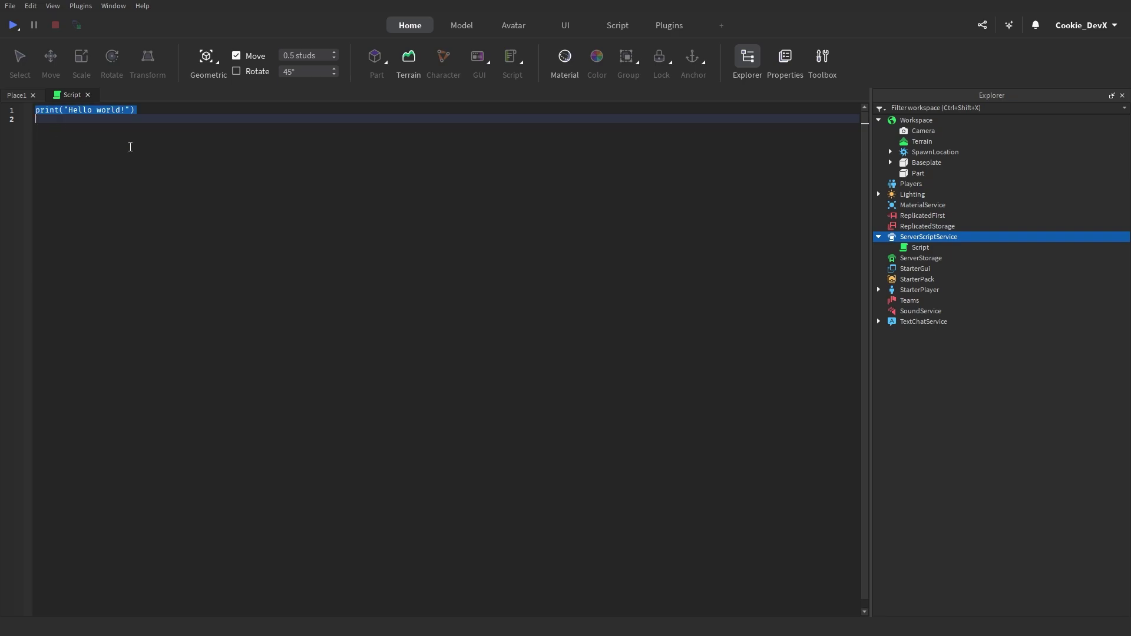
pyautogui.press('BackSpace')
pyautogui.write('print("Hello!')
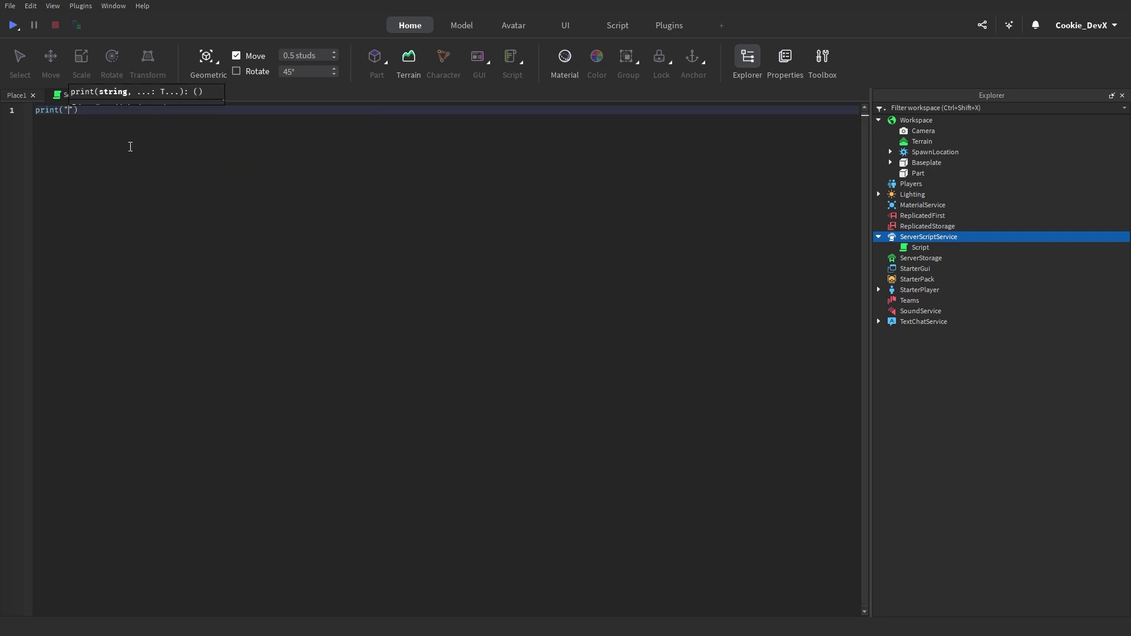
pyautogui.hotkey('ctrl', 'a')
pyautogui.write('game')
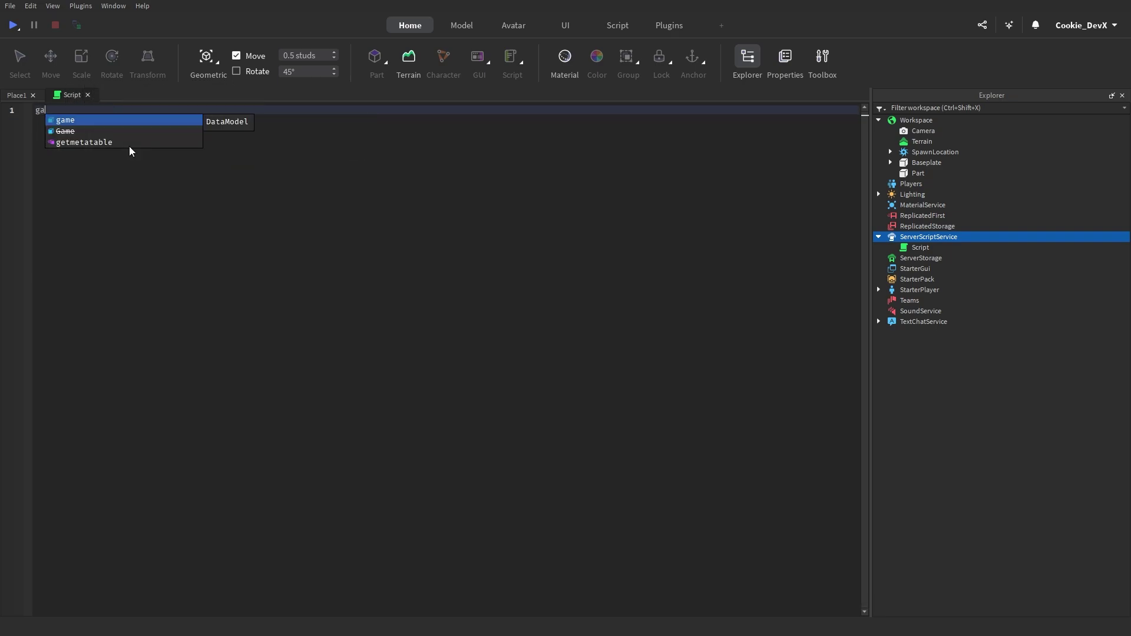
pyautogui.click(17, 95)
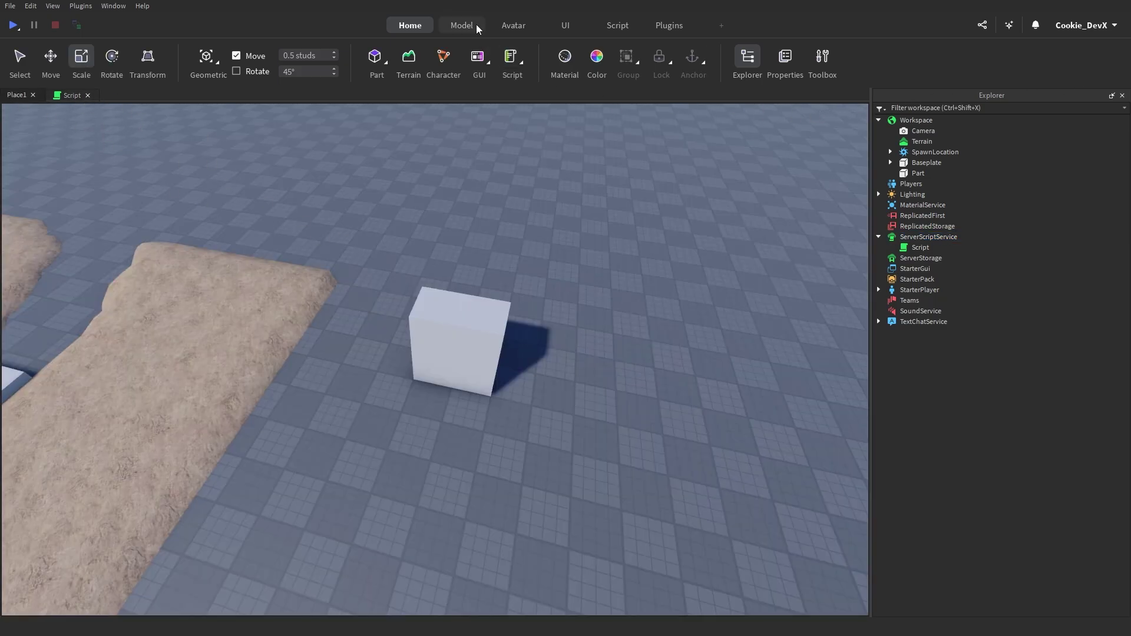
# Browse the Avatar and UI tool tabs, then start a playtest of Place1
pyautogui.click(506, 26)
pyautogui.click(566, 29)
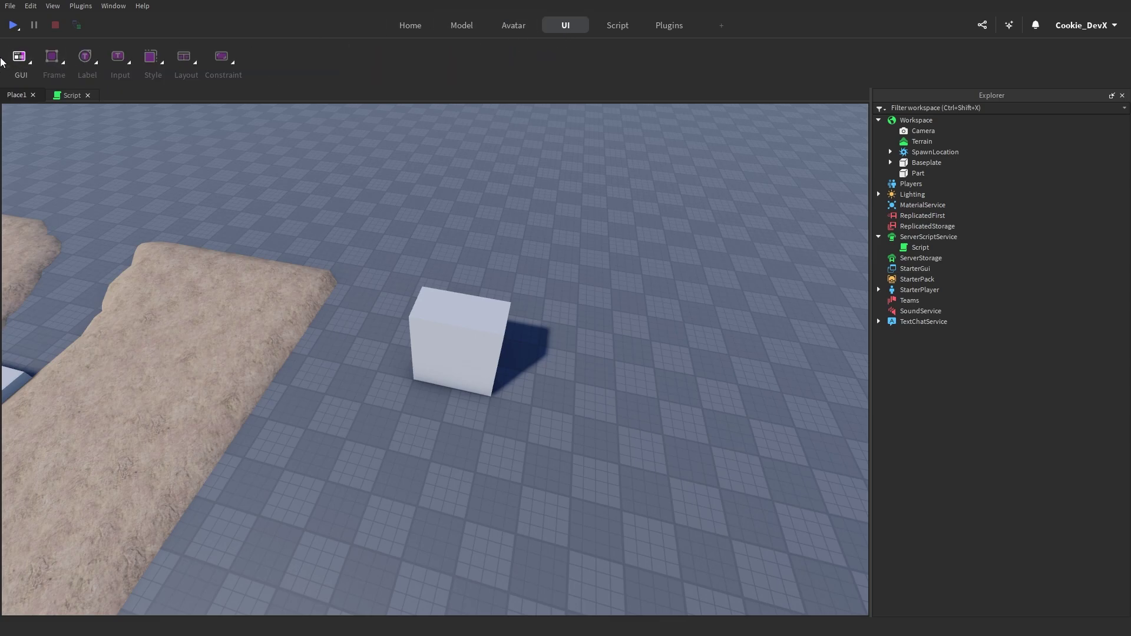
pyautogui.click(14, 25)
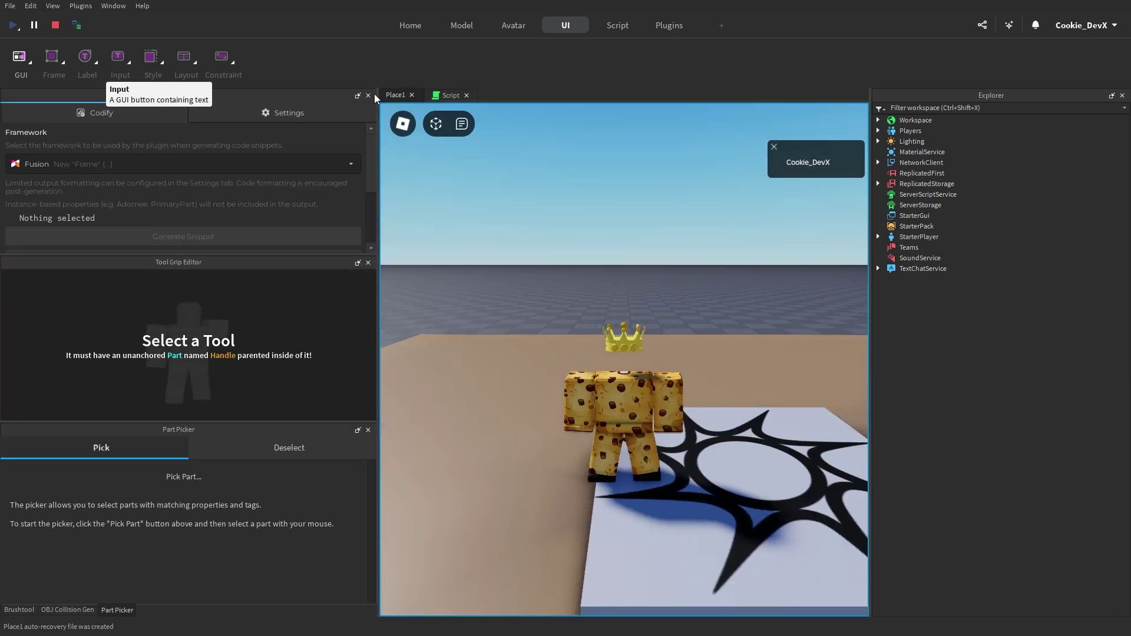
# Close the three plugin panels docked on the left and go back to the Home tools
pyautogui.click(369, 95)
pyautogui.click(369, 95)
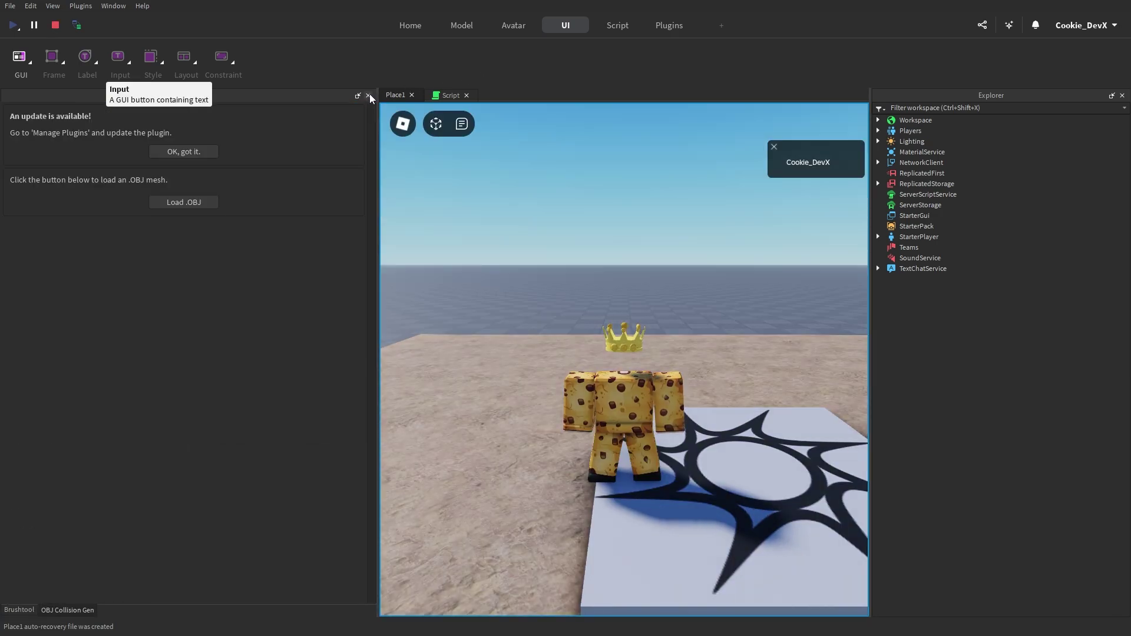
pyautogui.click(369, 95)
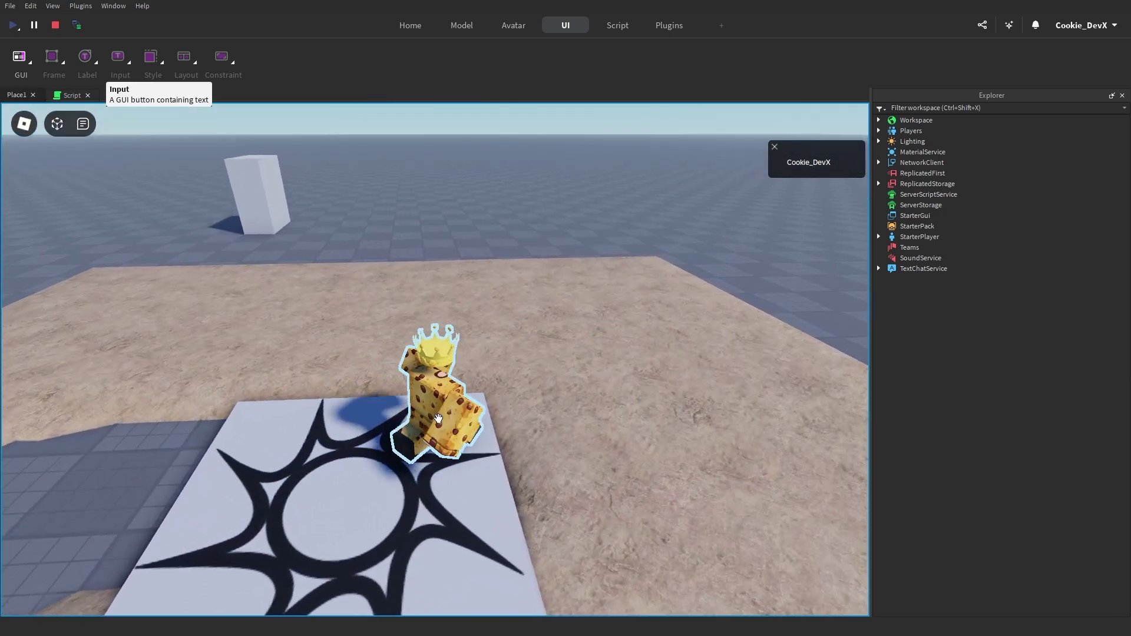
pyautogui.click(401, 25)
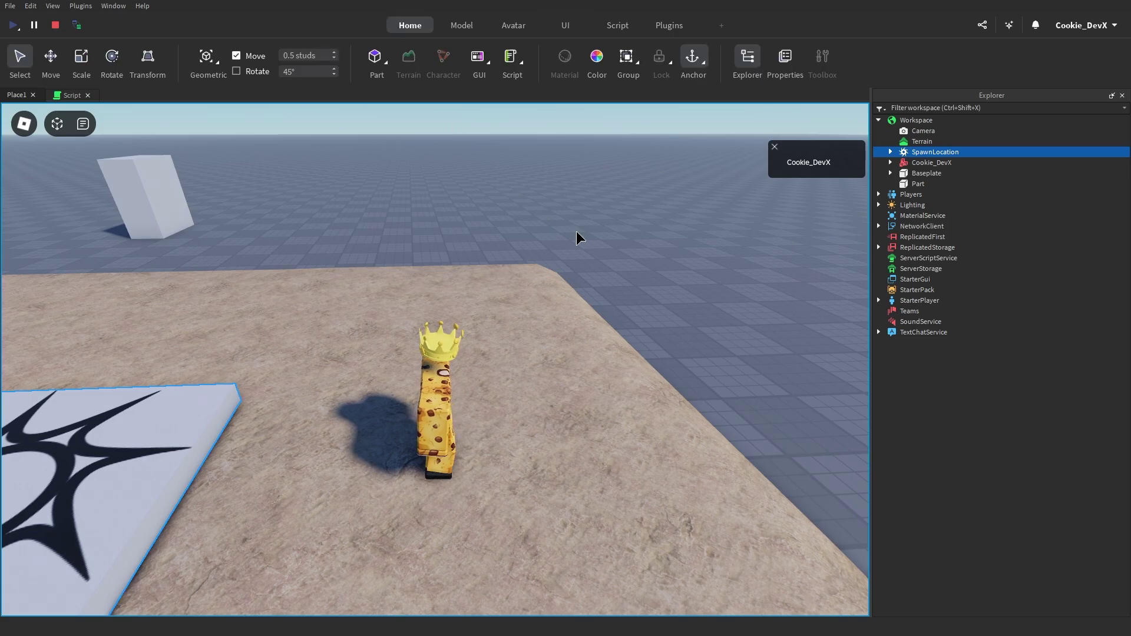
pyautogui.click(576, 231)
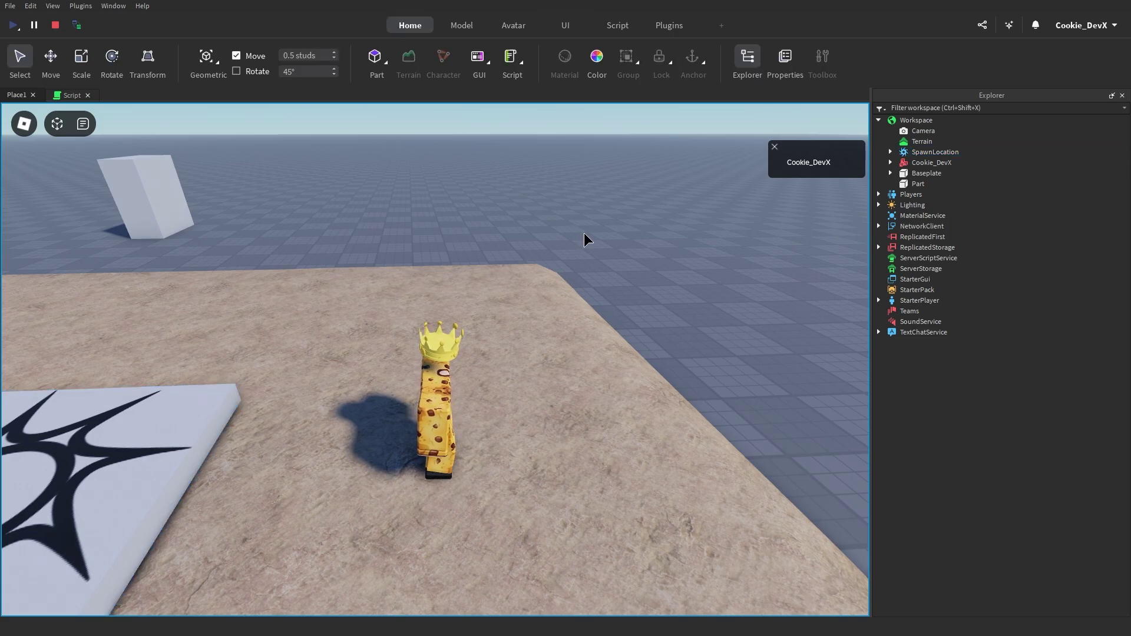